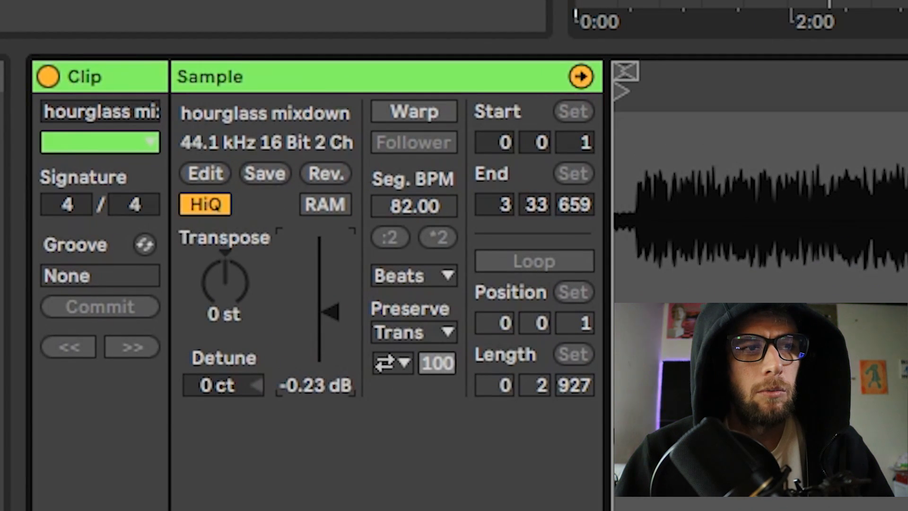
Fine-tune the gain of the hourglass mixdown clip
left_click_drag(330, 314, 330, 316)
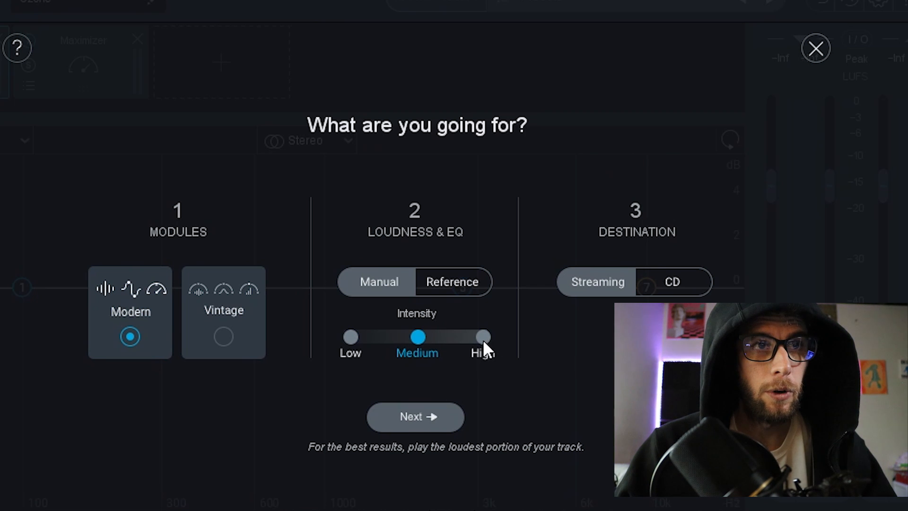
Run the Master Assistant analysis with High intensity and CD as destination while playing the looped section of the hourglass track
left_click(483, 336)
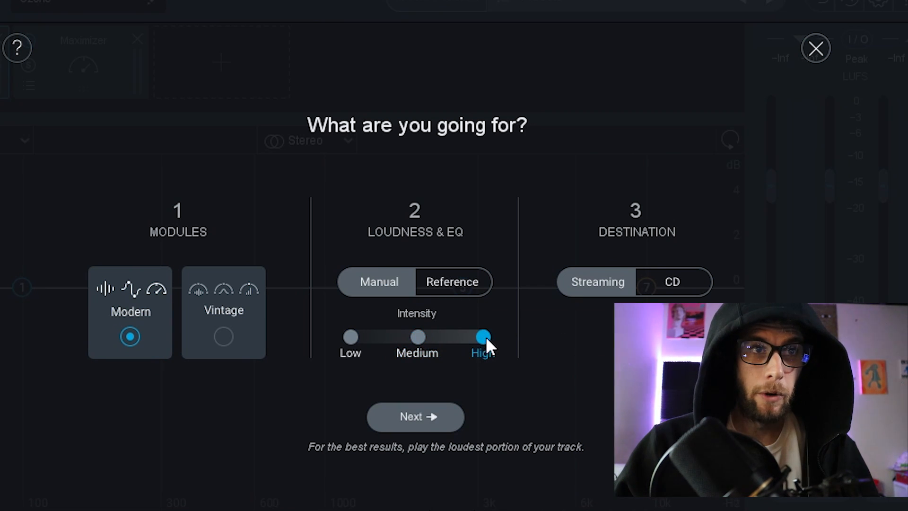
left_click(689, 282)
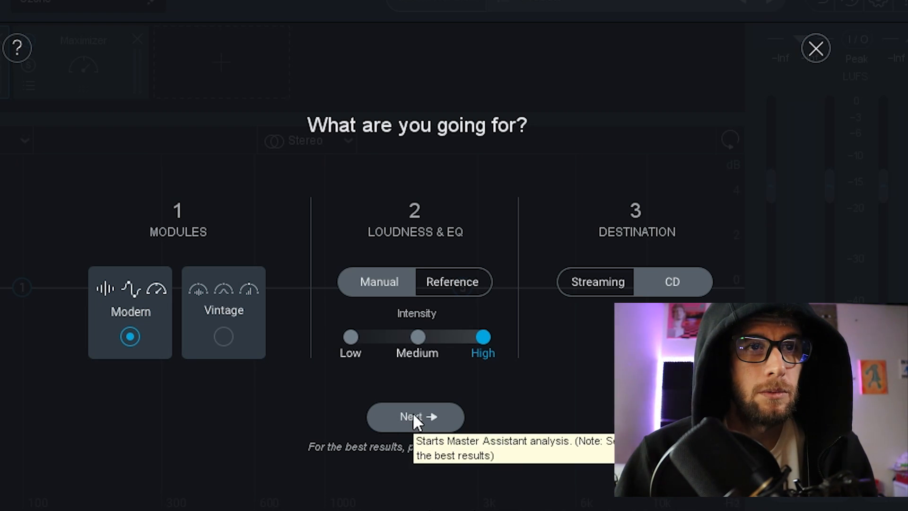
left_click(412, 419)
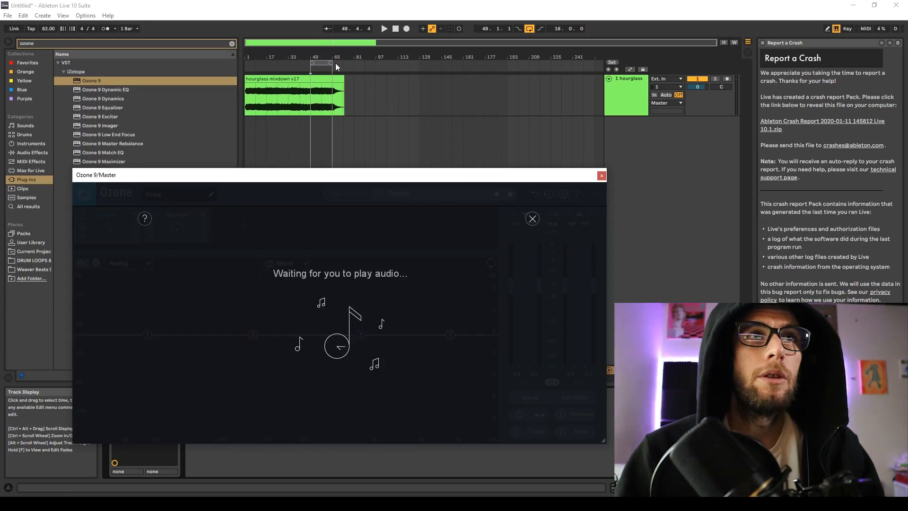
left_click(323, 61)
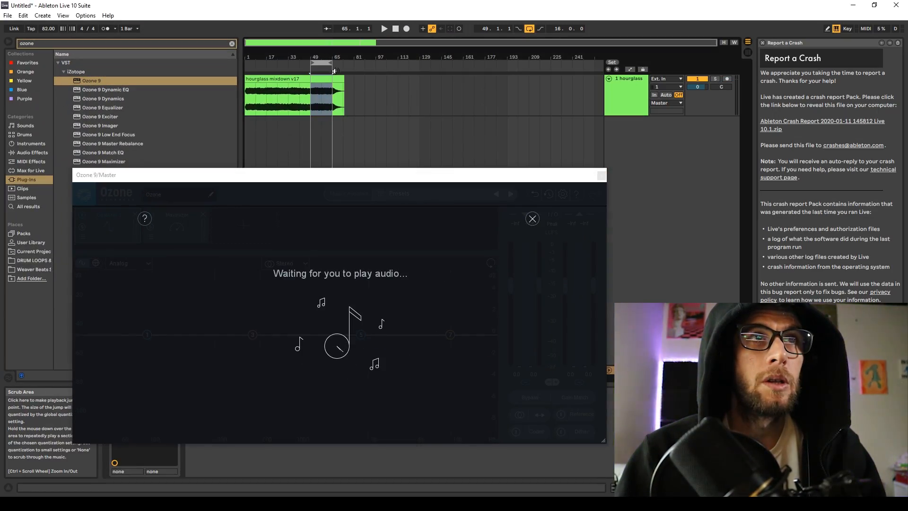
key("space")
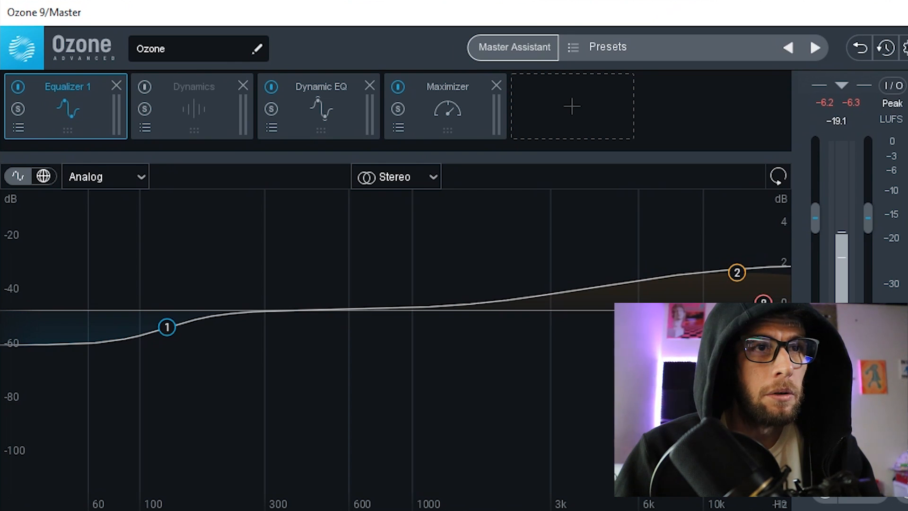
Inspect the Dynamic EQ and Maximizer modules set up by Master Assistant and play the track through them
left_click(340, 112)
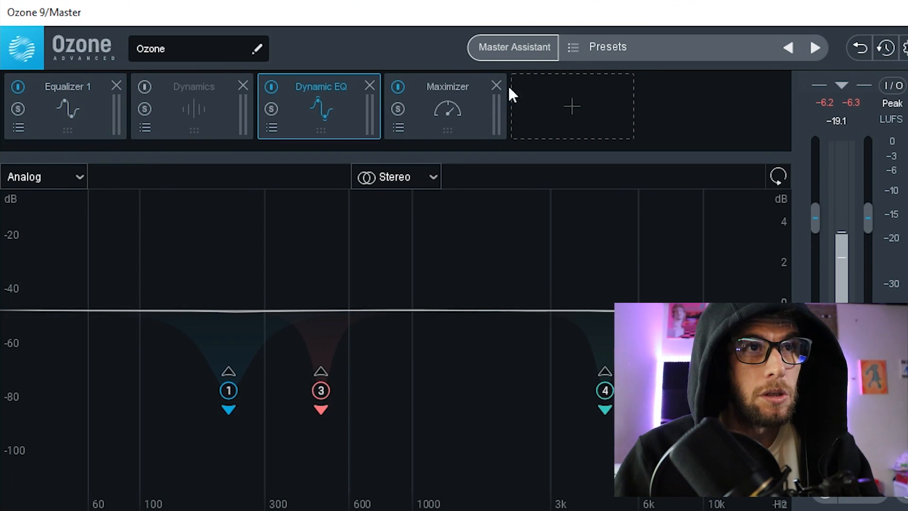
left_click(452, 108)
key("space")
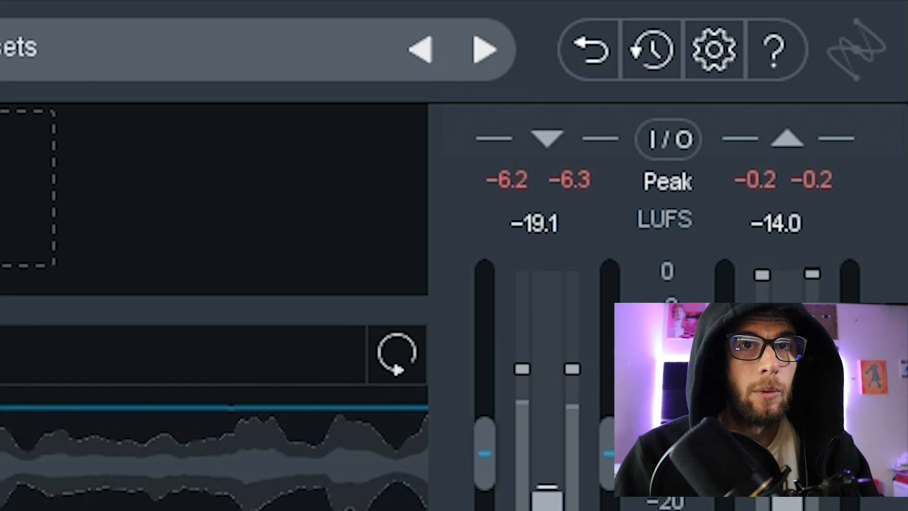
Look through the meter types offered in the I/O Meter Options
left_click(654, 139)
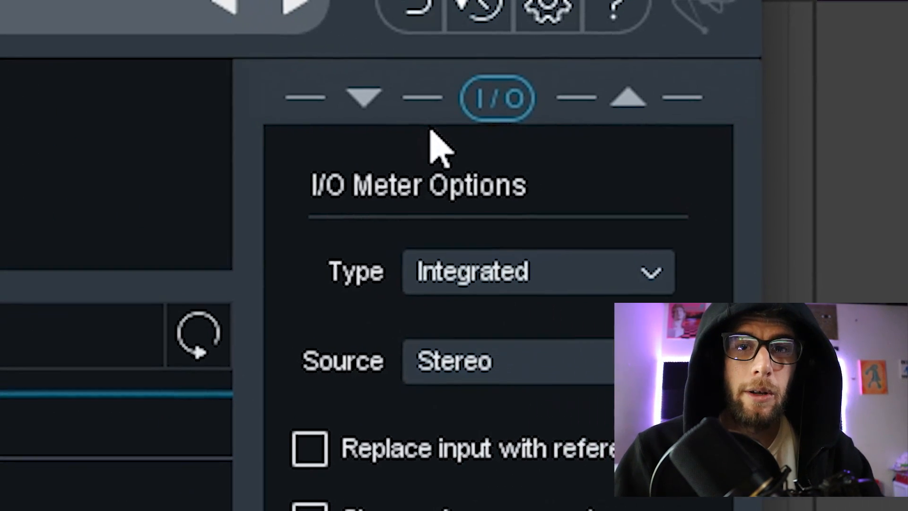
left_click(427, 85)
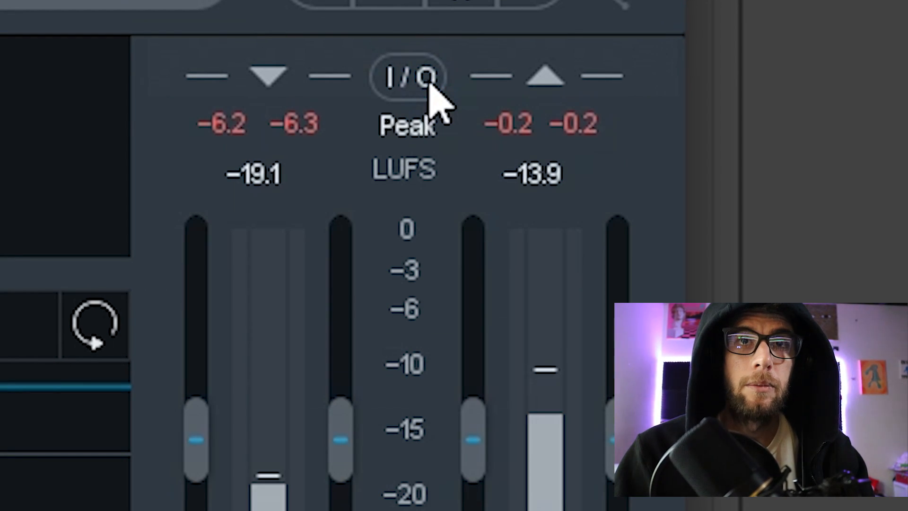
left_click(428, 83)
left_click(428, 83)
left_click(428, 83)
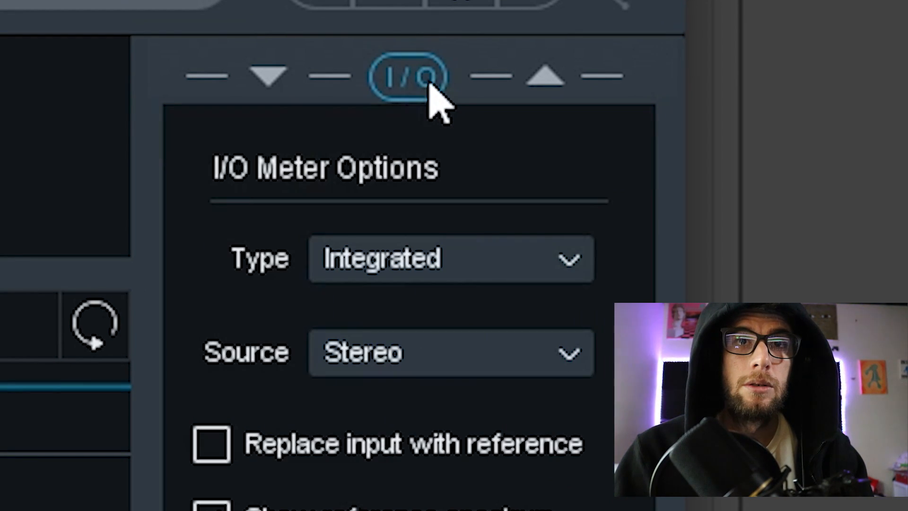
left_click(450, 260)
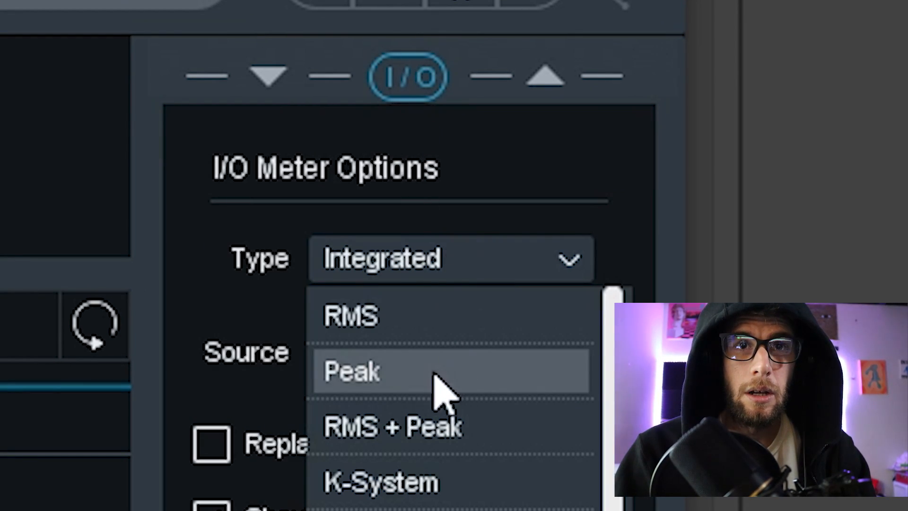
scroll(434, 385, "down", 2)
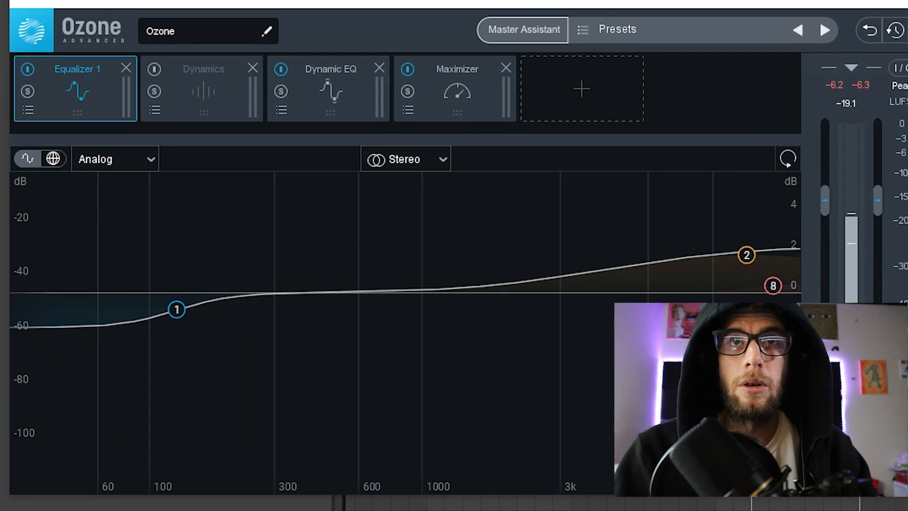
Load 11 - Practice.mp3 as a reference track and compare it with the master by toggling the reference during playback
key("space")
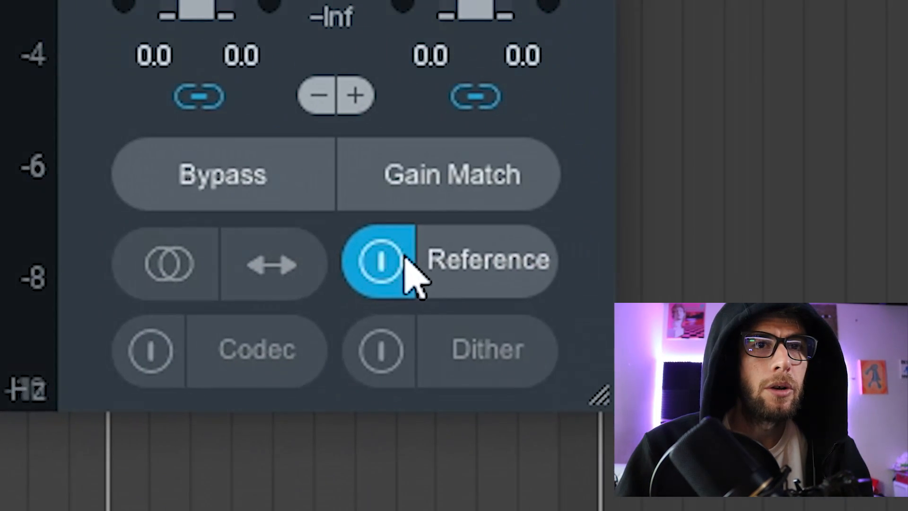
left_click(404, 254)
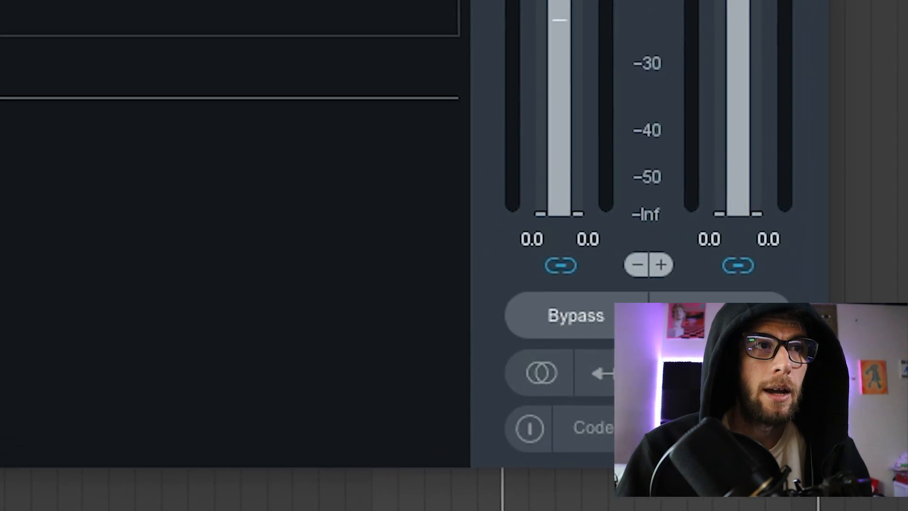
left_click(404, 379)
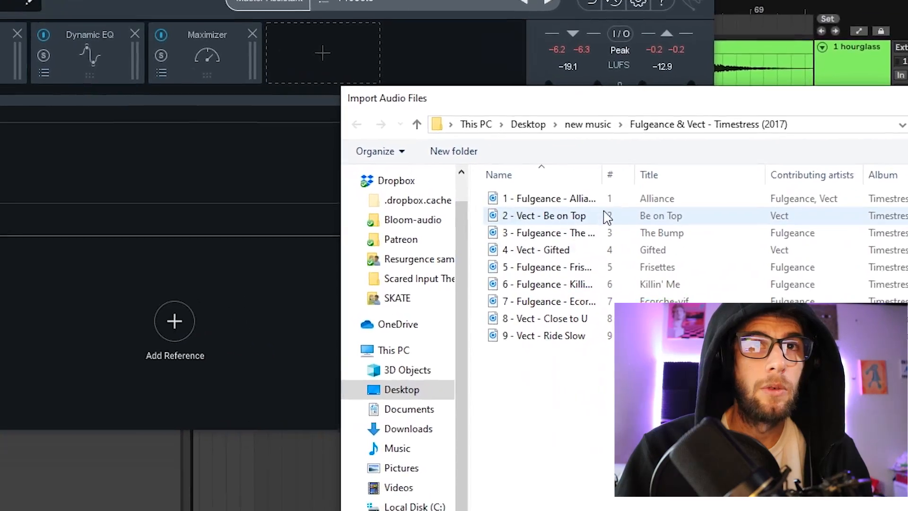
left_click(608, 93)
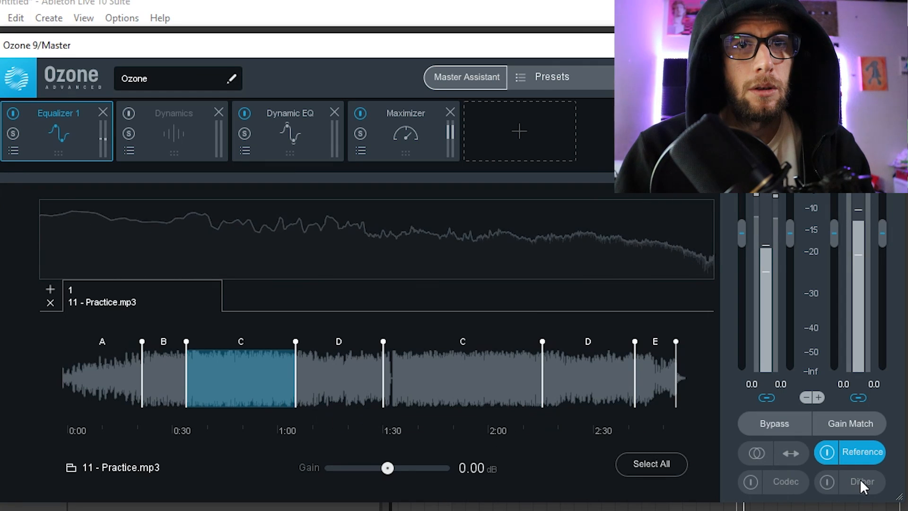
left_click(826, 453)
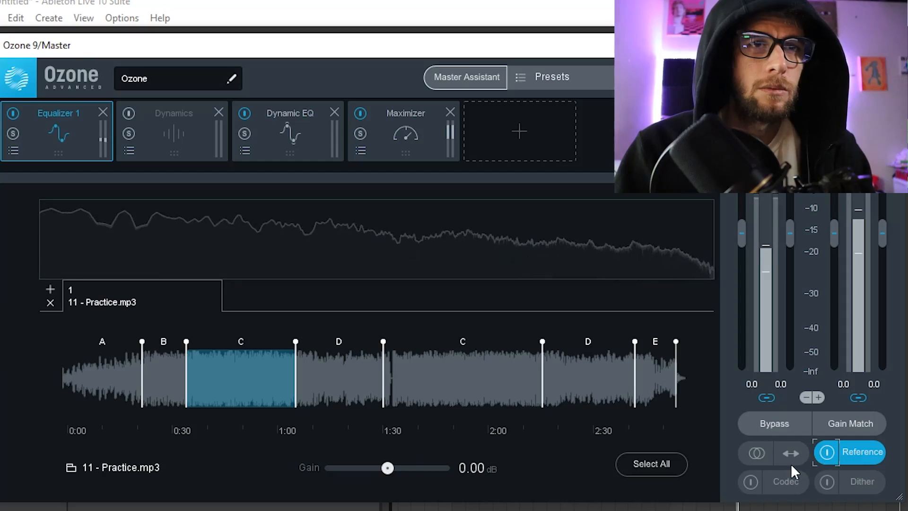
left_click(825, 452)
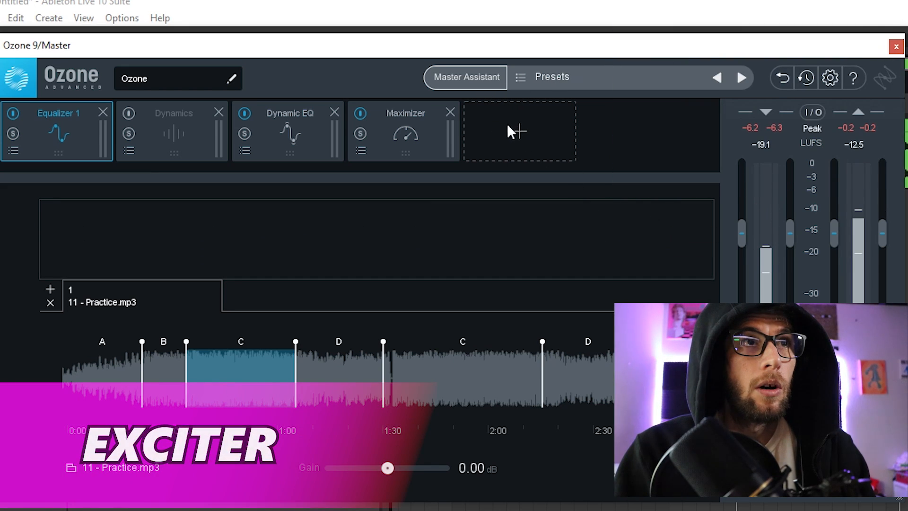
Add an Exciter module and place it between Equalizer 1 and Dynamics
left_click(508, 126)
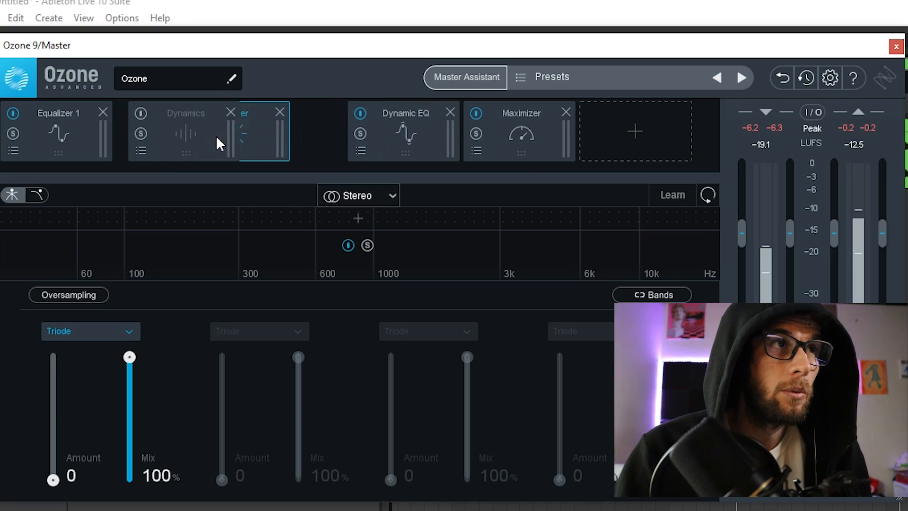
left_click_drag(217, 142, 256, 137)
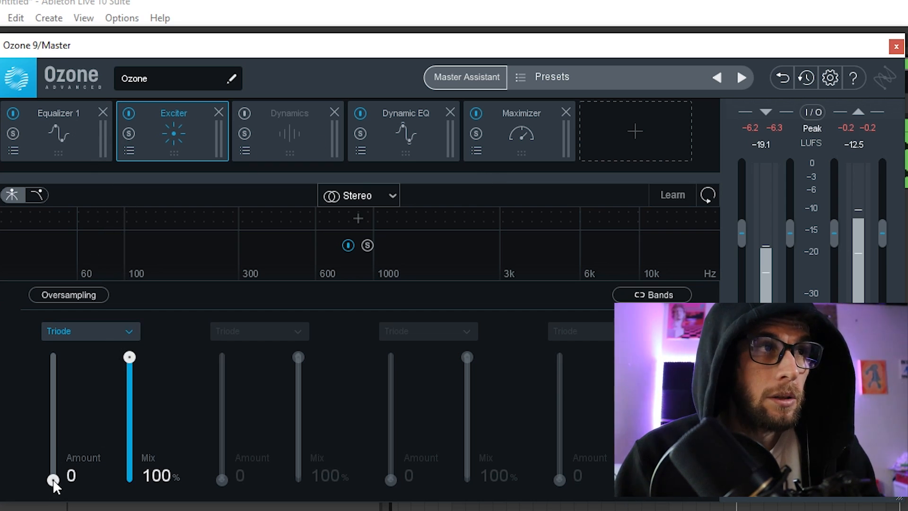
Try the Exciter's Triode mode with an amount of 1.9 and a mix of about 17%
left_click(84, 331)
left_click(119, 320)
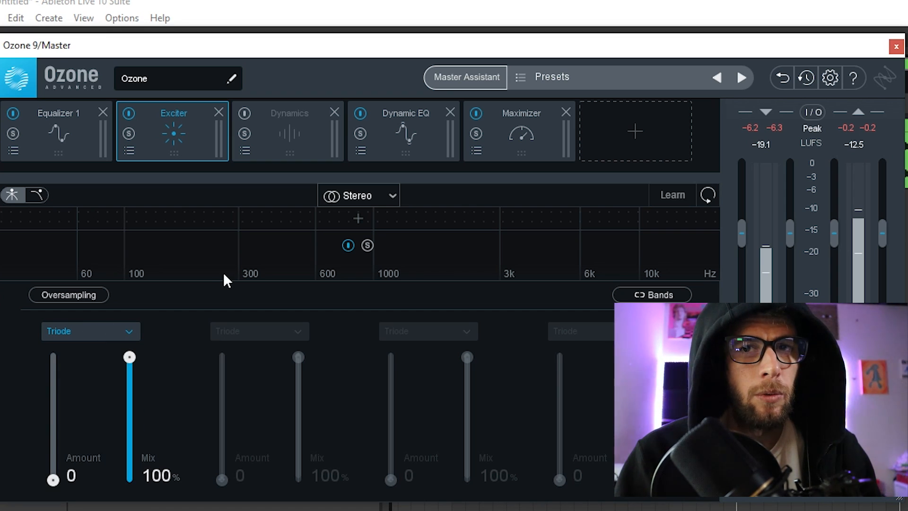
left_click_drag(66, 478, 64, 435)
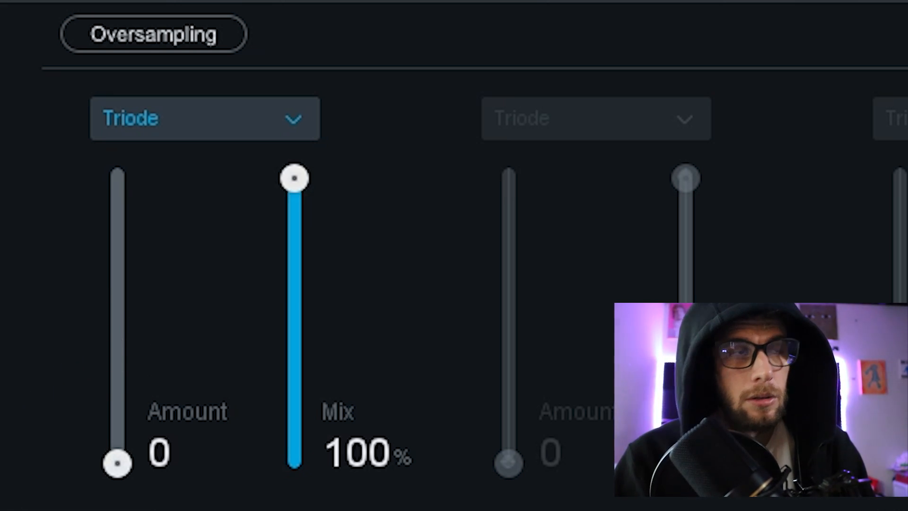
left_click_drag(117, 463, 117, 379)
left_click_drag(294, 178, 295, 335)
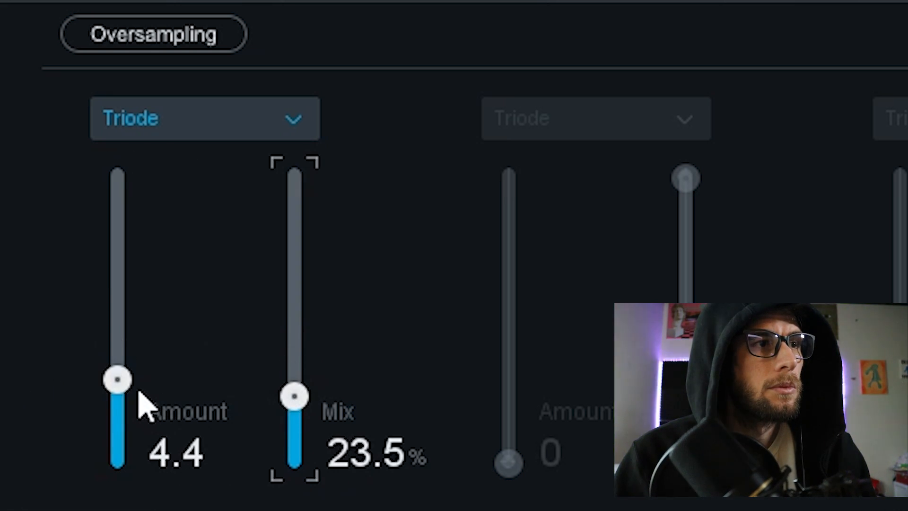
left_click_drag(116, 385, 114, 432)
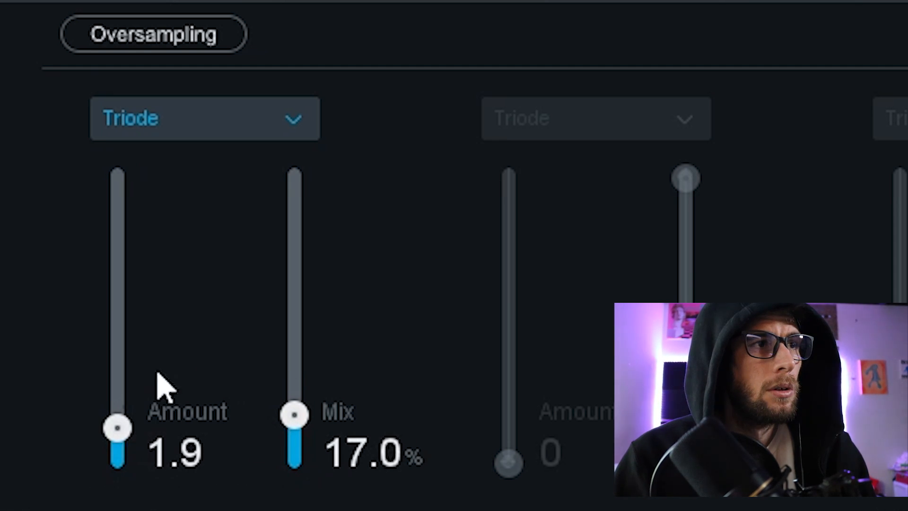
Try the Exciter's Analog, Retro and Tape modes, varying Tape's mix around 41.2% with an amount of 4.5
left_click(265, 118)
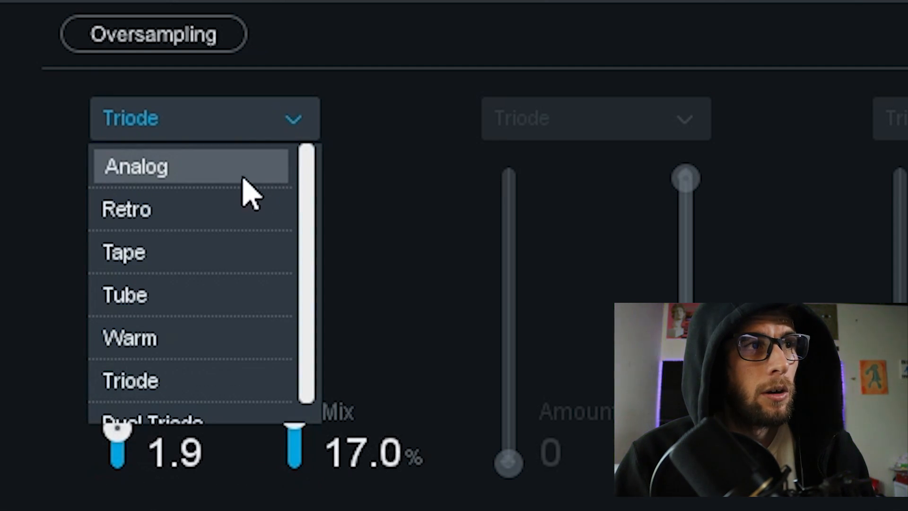
left_click(245, 168)
left_click(284, 124)
left_click(192, 208)
left_click(256, 137)
left_click(184, 251)
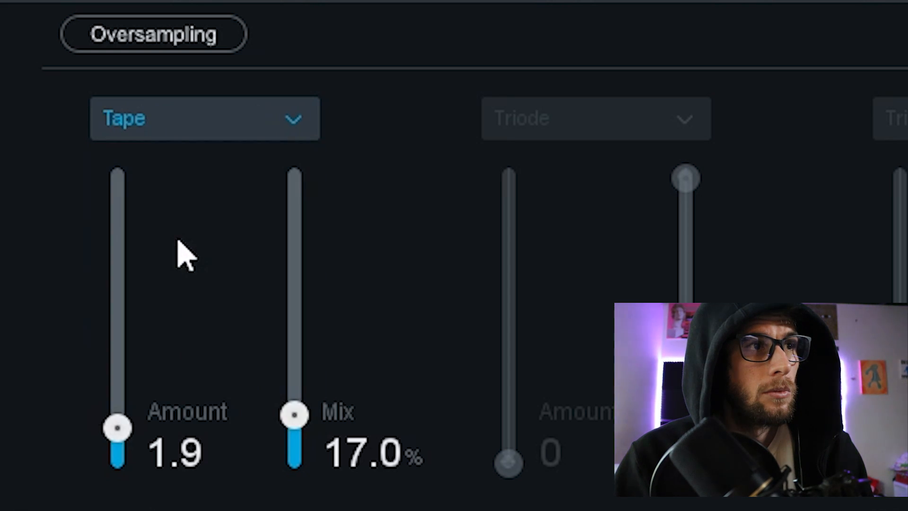
left_click_drag(294, 415, 294, 346)
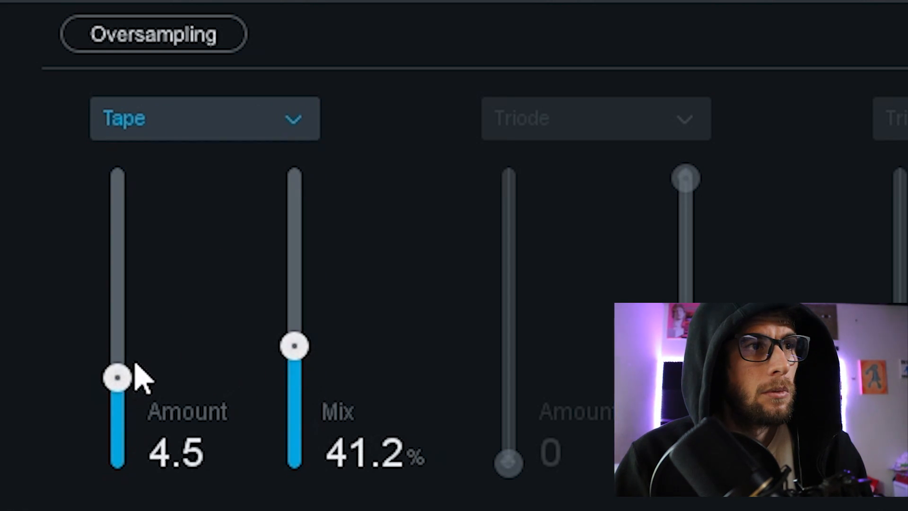
left_click_drag(300, 387, 296, 455)
Try the Exciter's Tube mode at an amount of 7.4, sweeping the mix and settling at about 20.3%
left_click(268, 125)
left_click(187, 305)
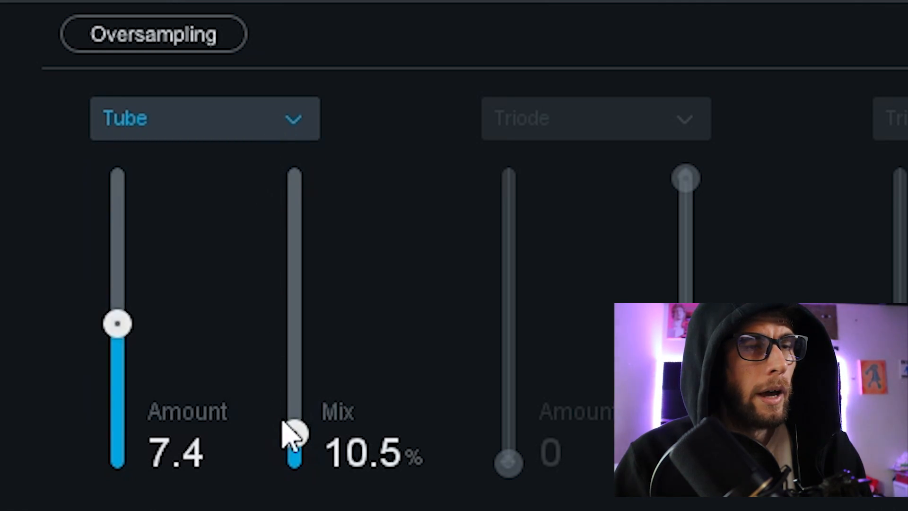
left_click_drag(290, 426, 294, 250)
left_click_drag(298, 287, 283, 434)
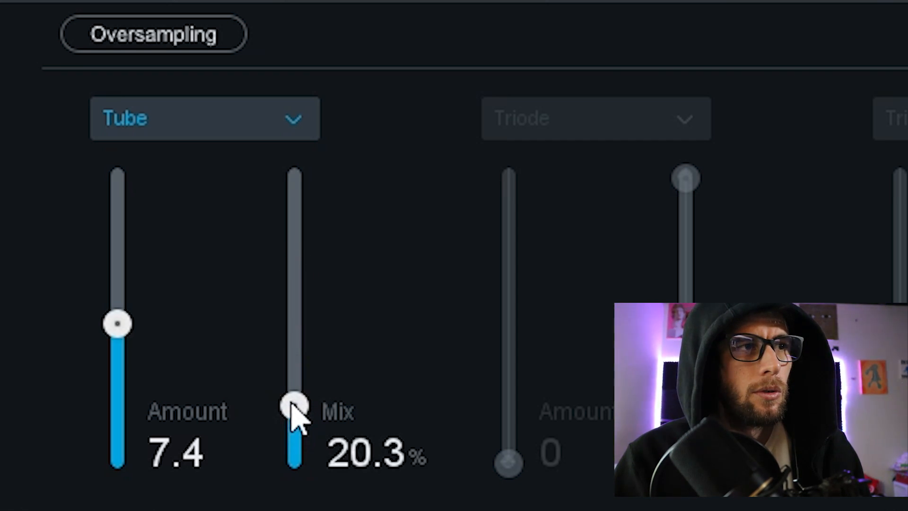
Switch the Exciter to Warm mode with a 15.7% mix and compare the result with the reference track during playback
left_click(222, 109)
left_click(211, 113)
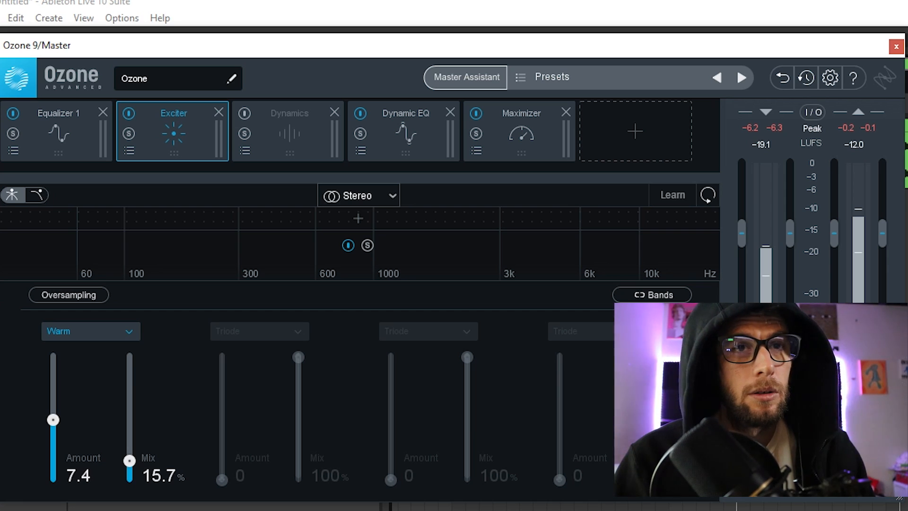
key("space")
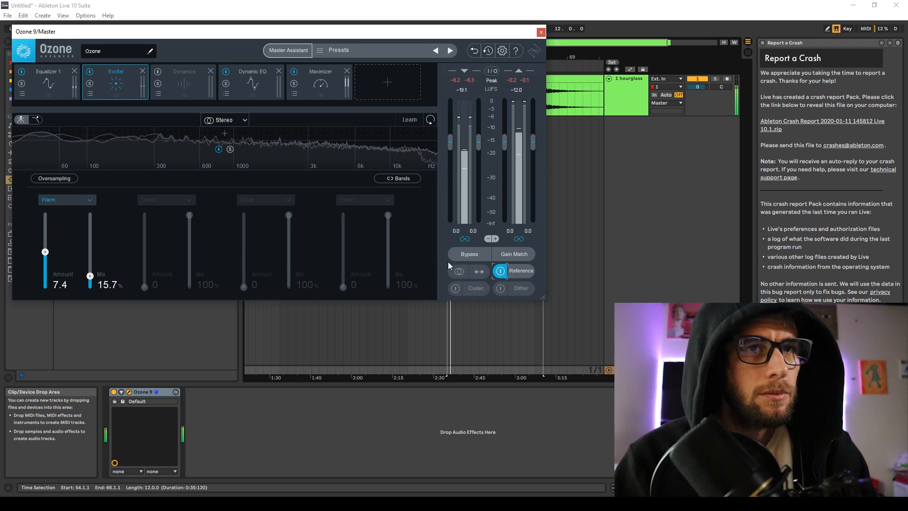
left_click(499, 272)
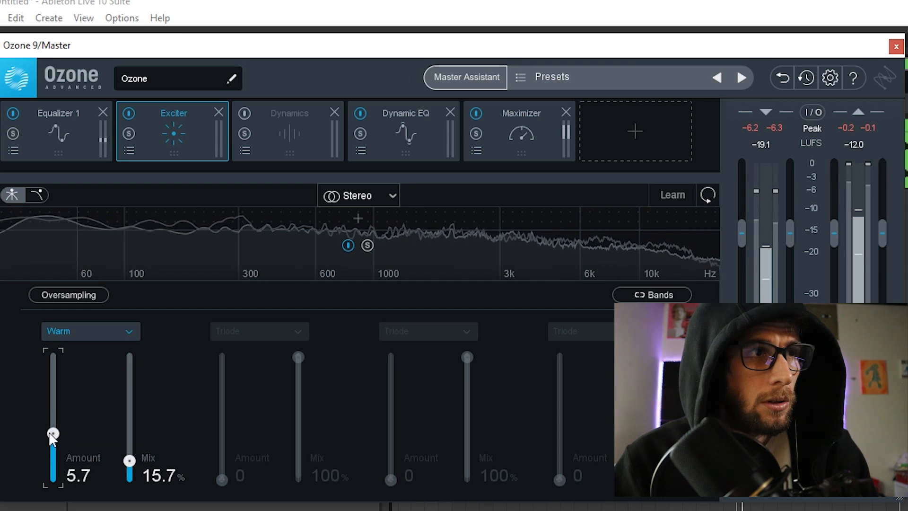
Reduce the Warm exciter's amount to 3.7 and its mix to 2.0%
left_click_drag(129, 462, 133, 468)
mouse_move(54, 441)
left_mouse_down()
mouse_move(51, 460)
mouse_move(53, 449)
left_mouse_up()
left_click_drag(130, 467, 130, 473)
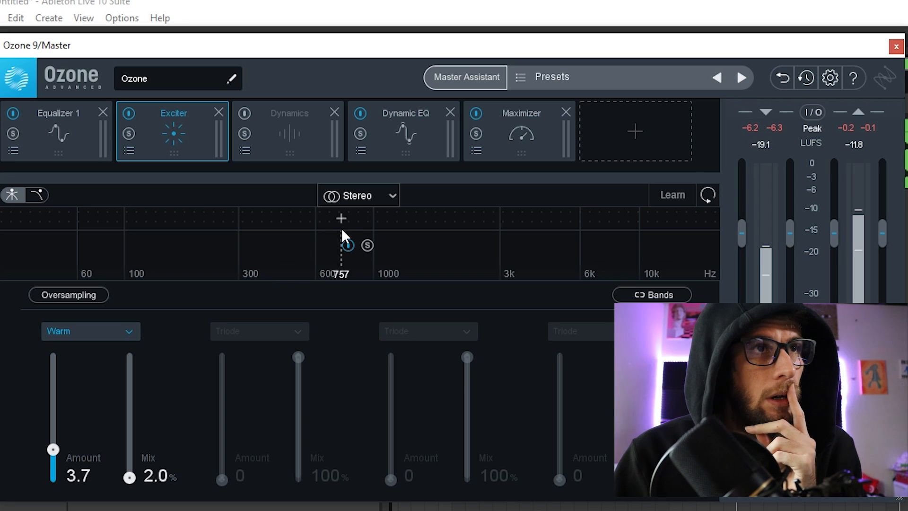
Split the Exciter into two bands at about 300 Hz, setting the upper band's amount to 3.7 and mix to 2.0%, and solo the lower band
left_click(279, 223)
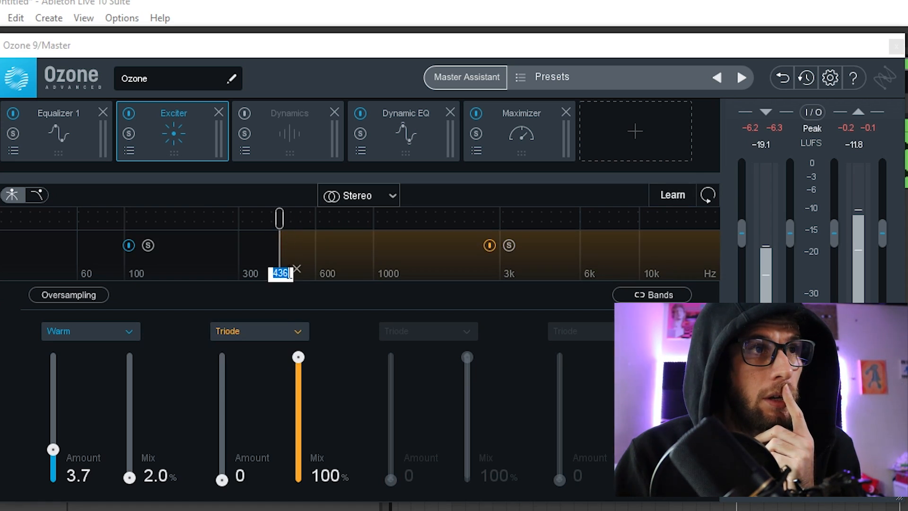
left_click_drag(220, 480, 221, 451)
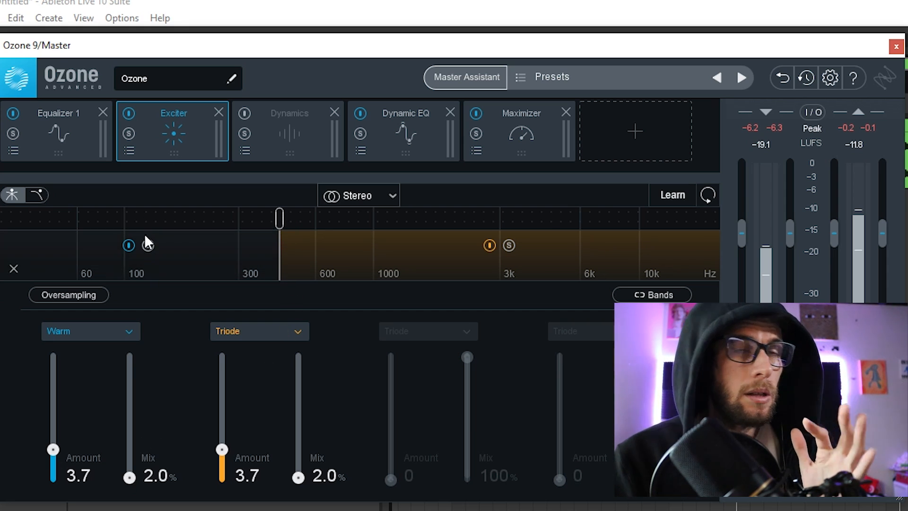
left_click(149, 247)
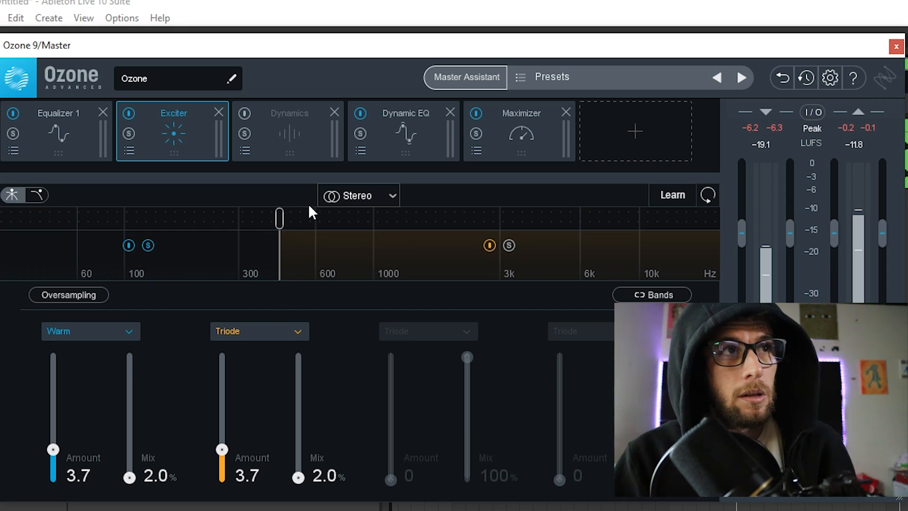
key("space")
left_click_drag(279, 216, 241, 219)
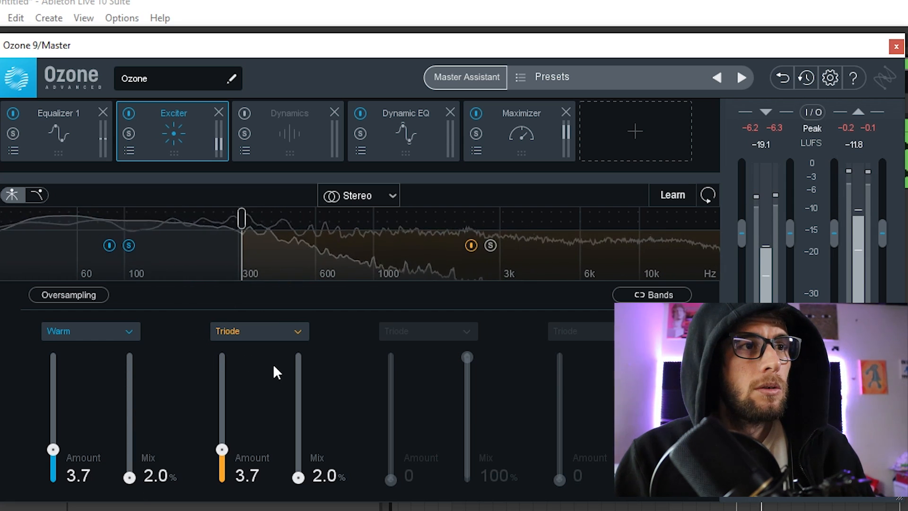
Switch the Exciter's upper band to Warm mode and lower its mix to 0.3%
left_click(271, 331)
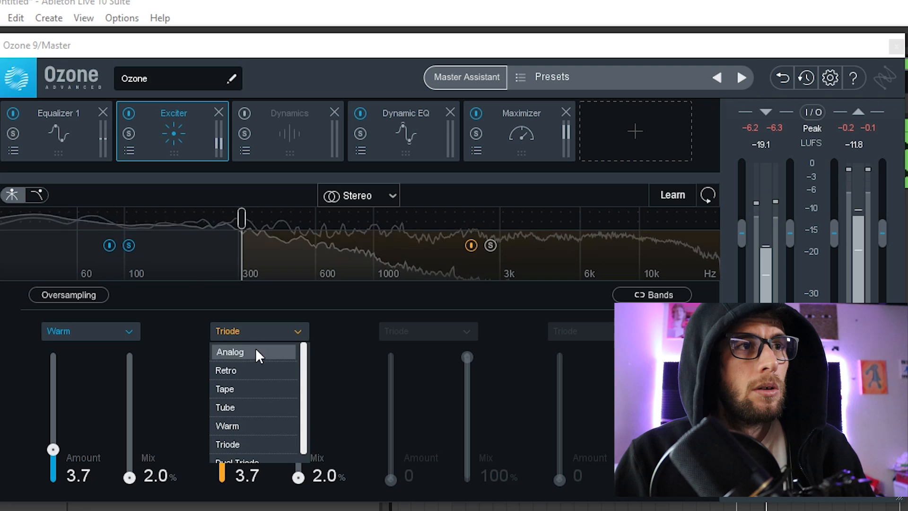
left_click(245, 428)
left_click_drag(298, 478, 299, 480)
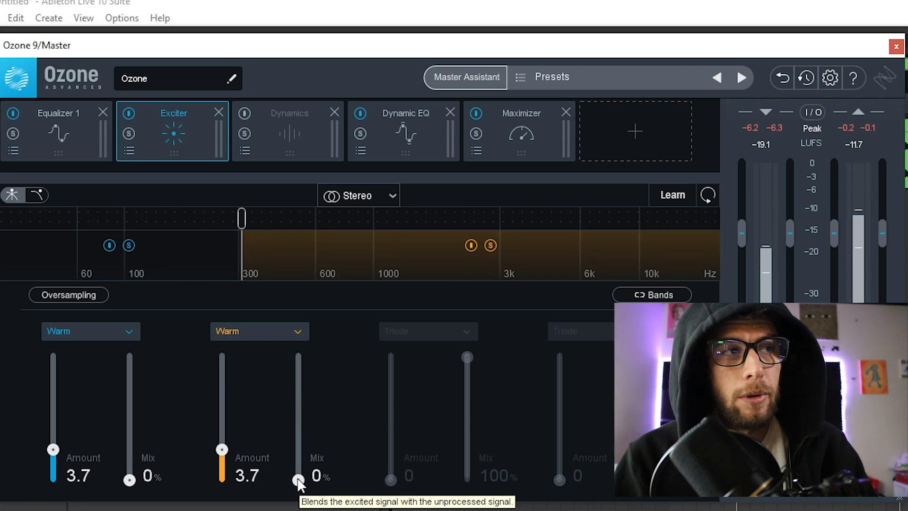
left_click_drag(300, 480, 305, 481)
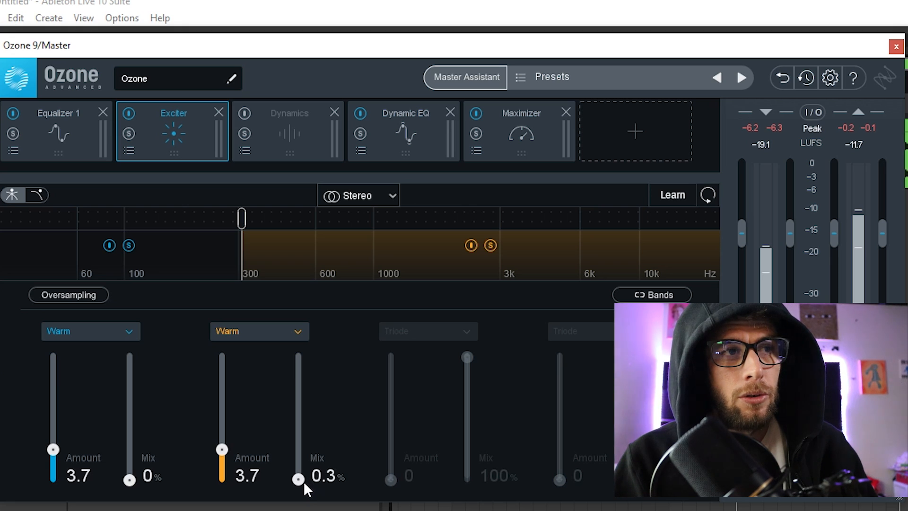
Fine-tune both Warm bands' mix by ear during playback, and link the bands at an amount of 0.8 and a 5.9% mix
left_click_drag(132, 482, 132, 476)
key("space")
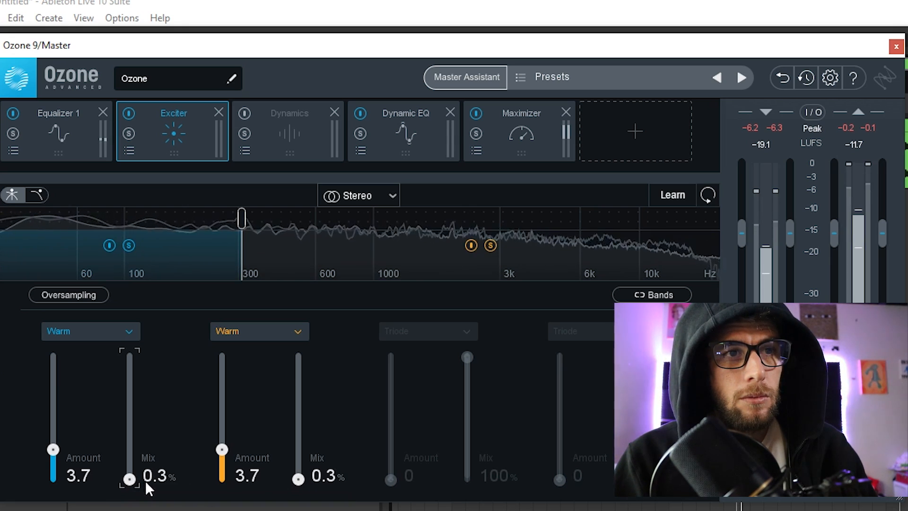
left_click_drag(298, 479, 299, 478)
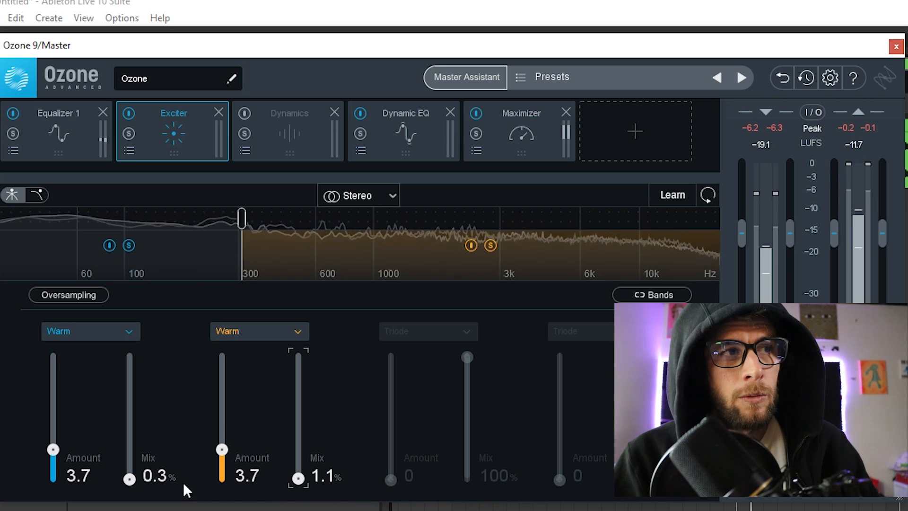
left_click_drag(130, 479, 133, 476)
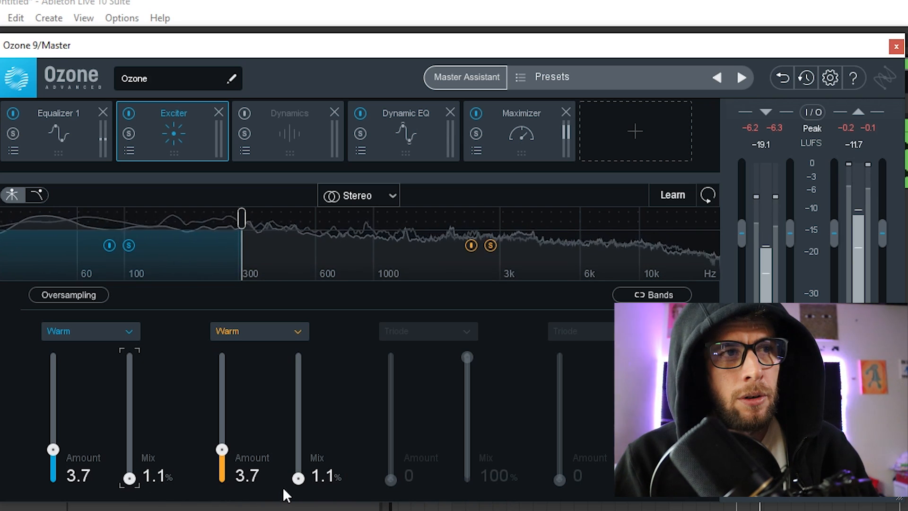
left_click_drag(299, 478, 297, 491)
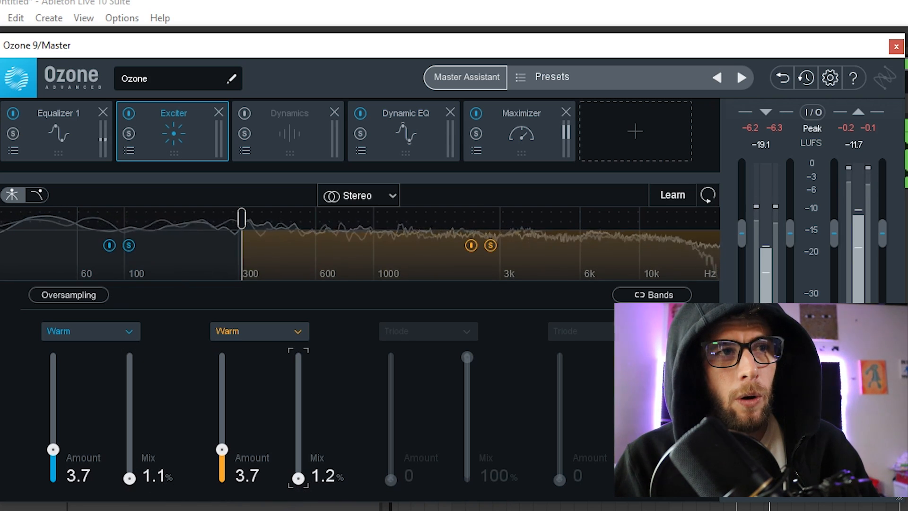
left_click_drag(129, 478, 132, 491)
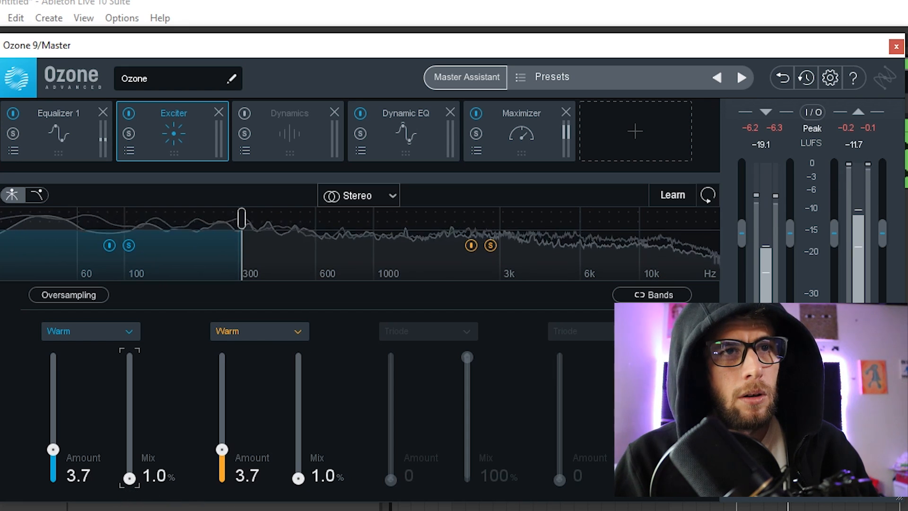
mouse_move(298, 479)
left_mouse_down()
mouse_move(293, 489)
mouse_move(298, 482)
left_mouse_up()
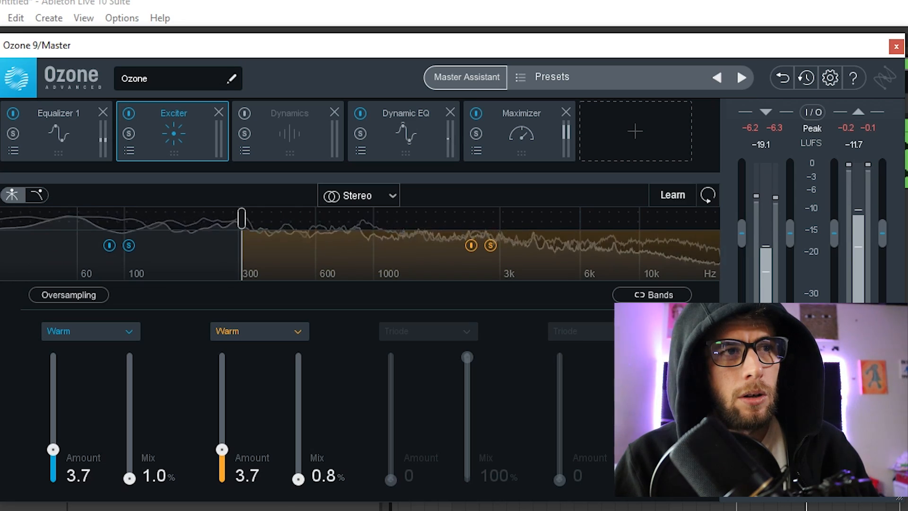
left_click_drag(130, 480, 130, 492)
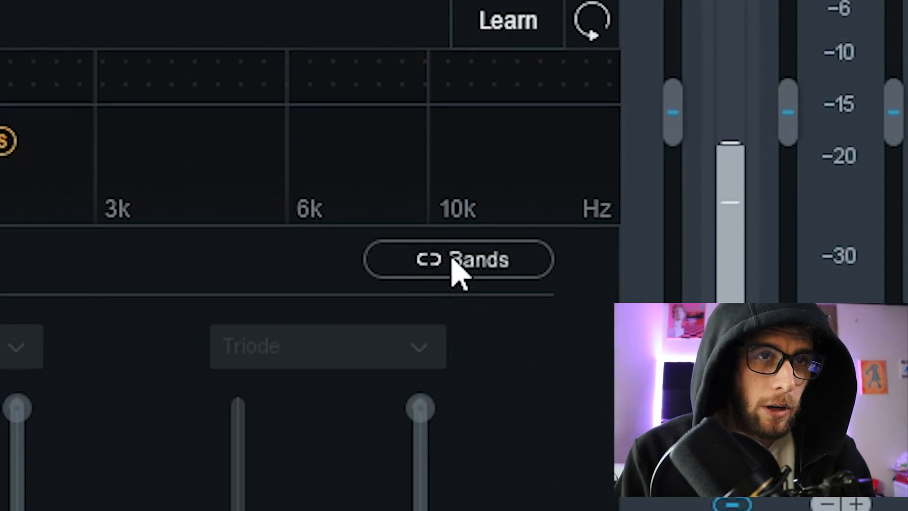
left_click(655, 265)
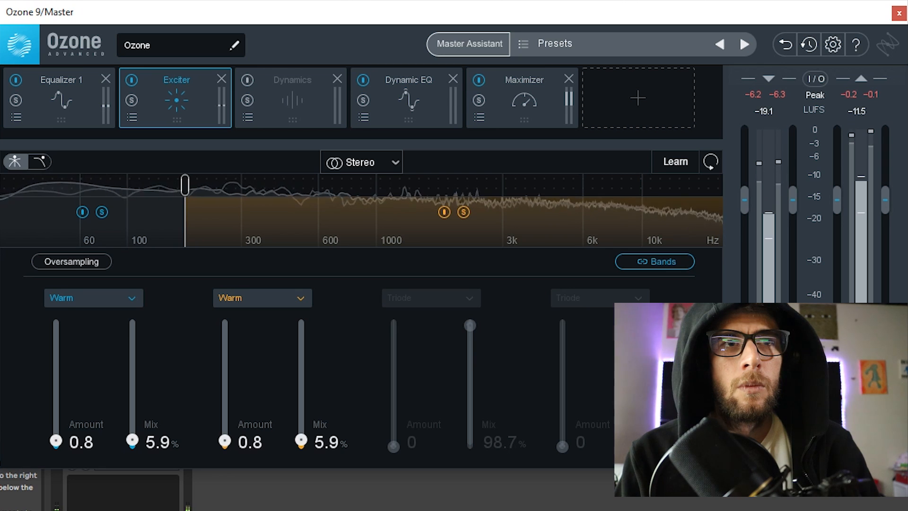
Set the Maximizer's threshold to -11.8 dB and its character to 0.75, listening to the result
left_click(523, 98)
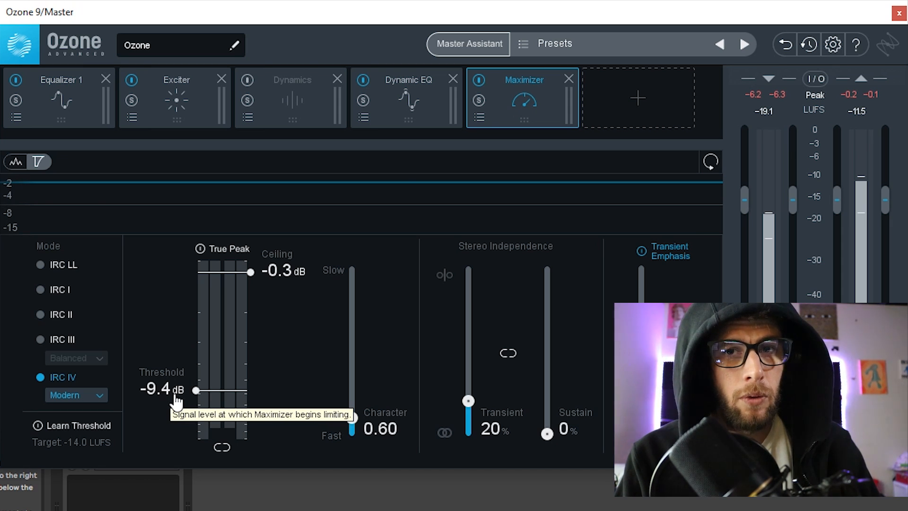
left_click_drag(173, 381, 161, 399)
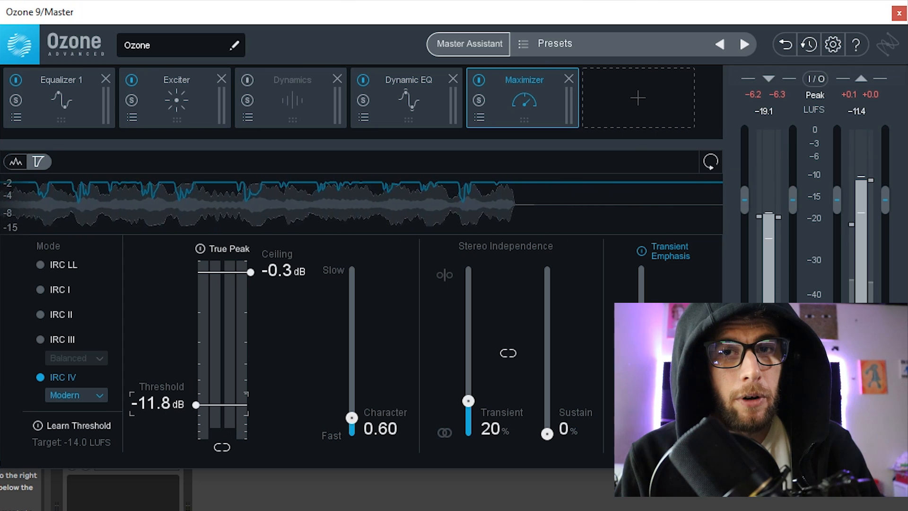
key("space")
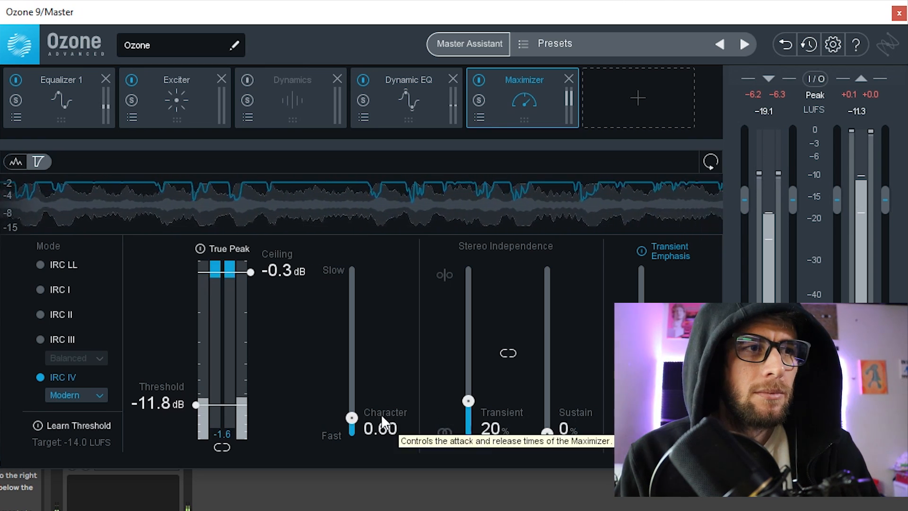
left_click_drag(352, 418, 355, 415)
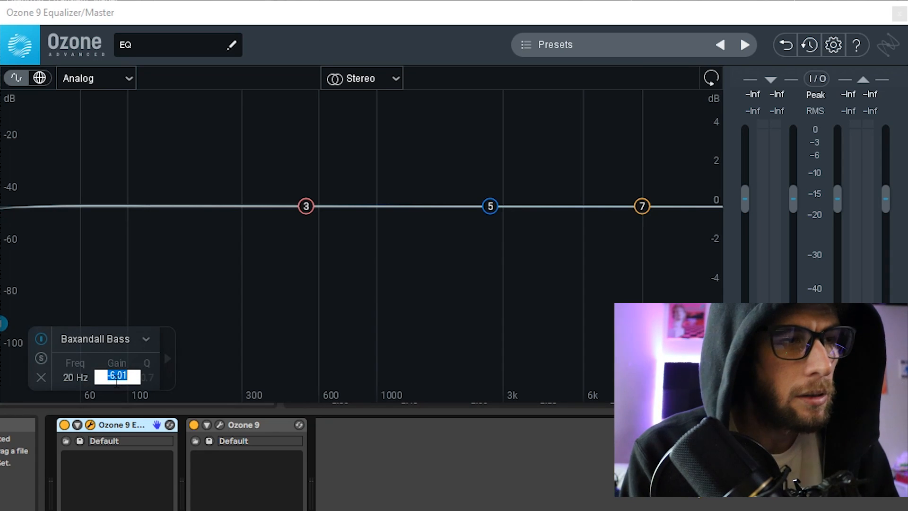
Try a -20 dB gain on the standalone equalizer's 20 Hz Baxandall Bass band, and a Brickwall high-pass filter at about 29 Hz
type("-20")
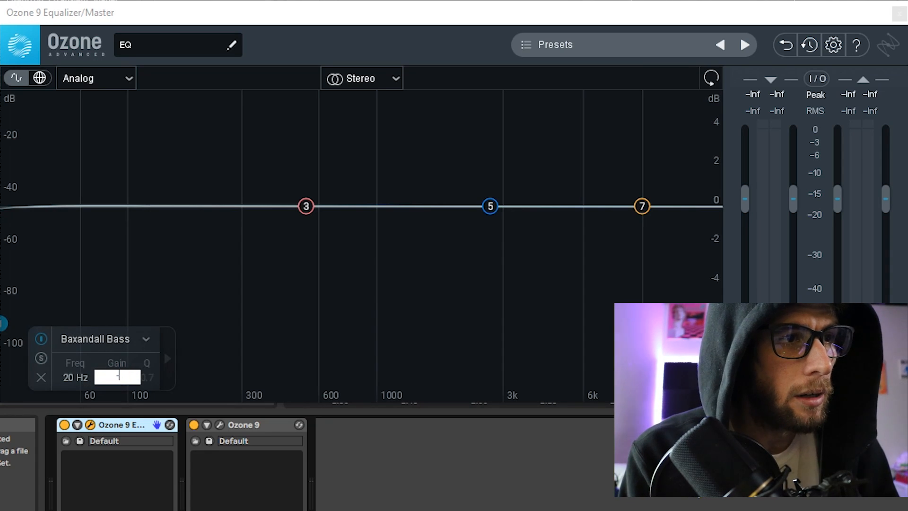
key("Return")
left_click(147, 339)
mouse_move(107, 242)
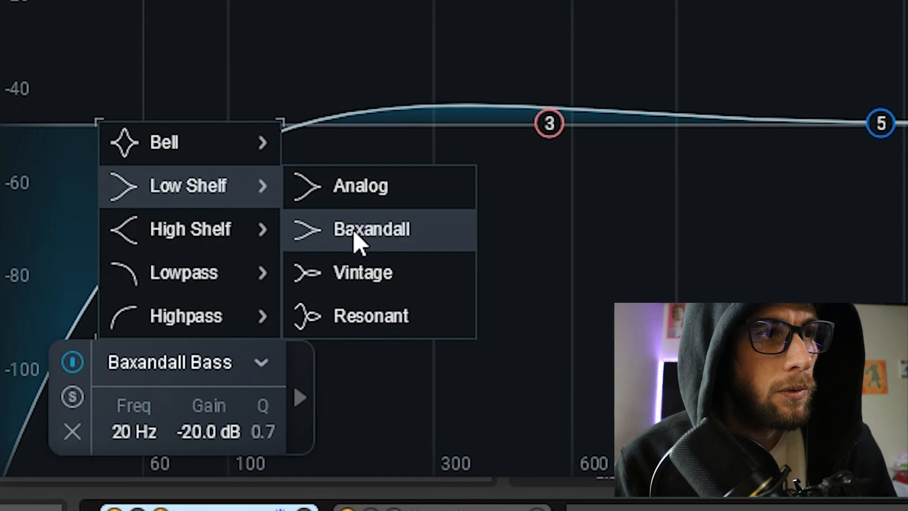
mouse_move(264, 284)
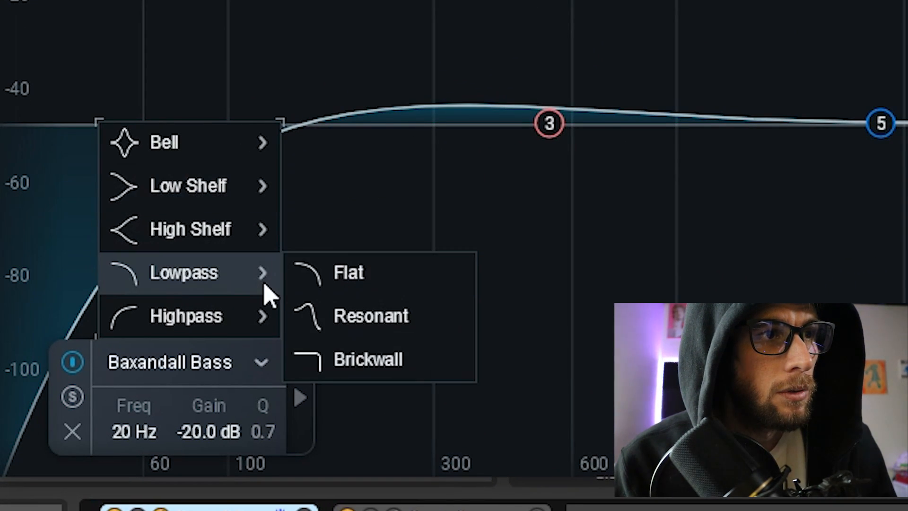
mouse_move(233, 320)
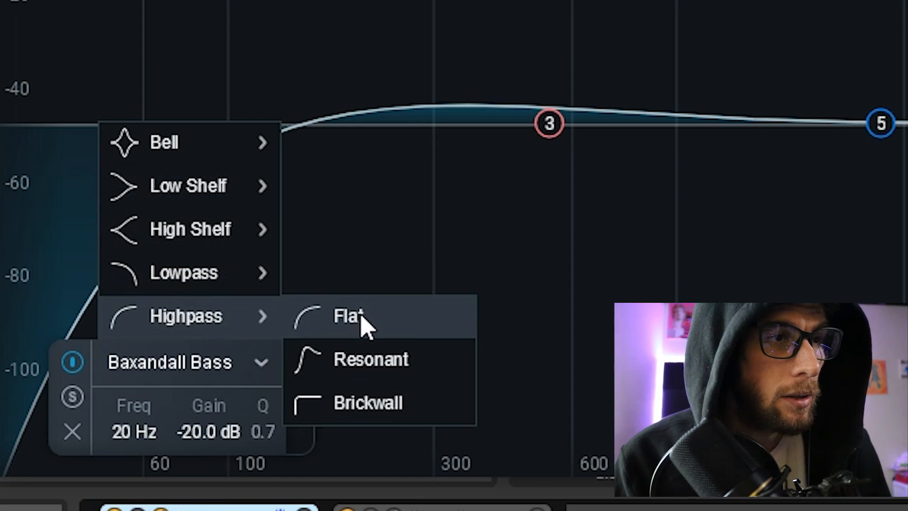
left_click(351, 406)
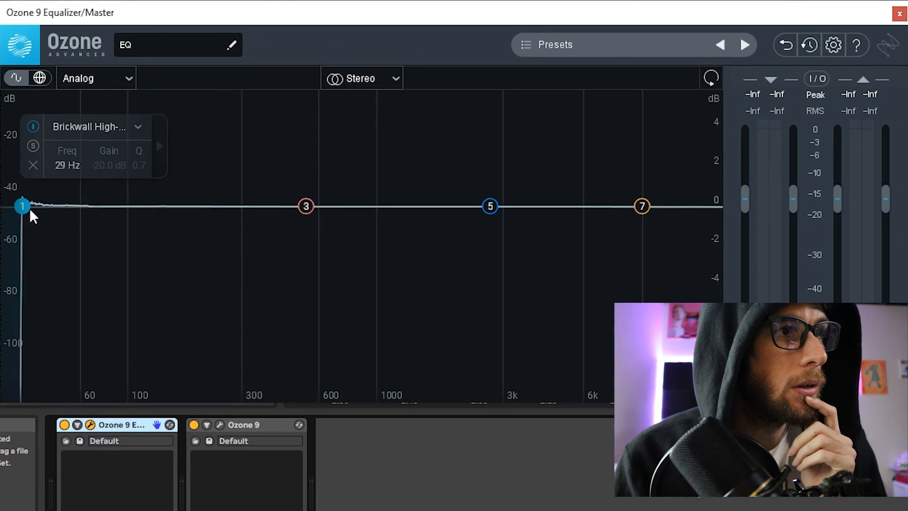
left_click_drag(30, 208, 35, 209)
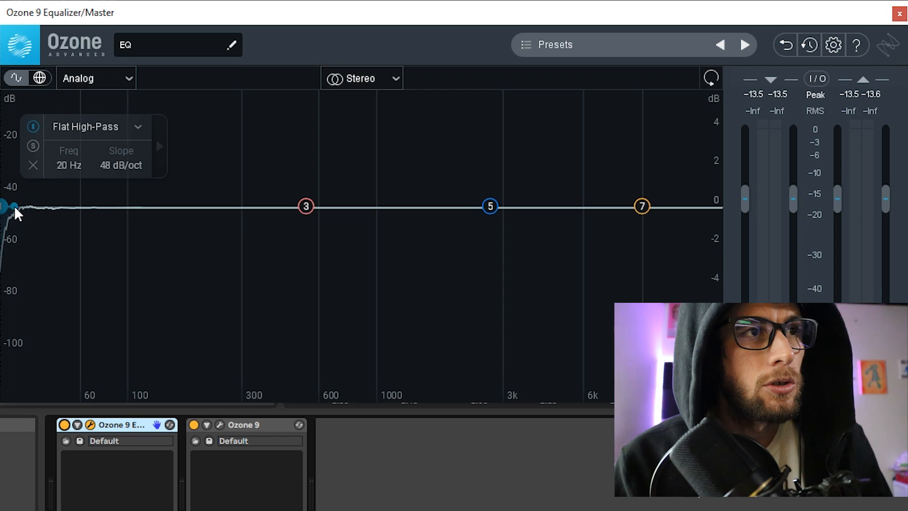
Try a 6 dB/oct slope on the 20 Hz Flat High-Pass filter during playback
left_click_drag(14, 206, 9, 208)
key("space")
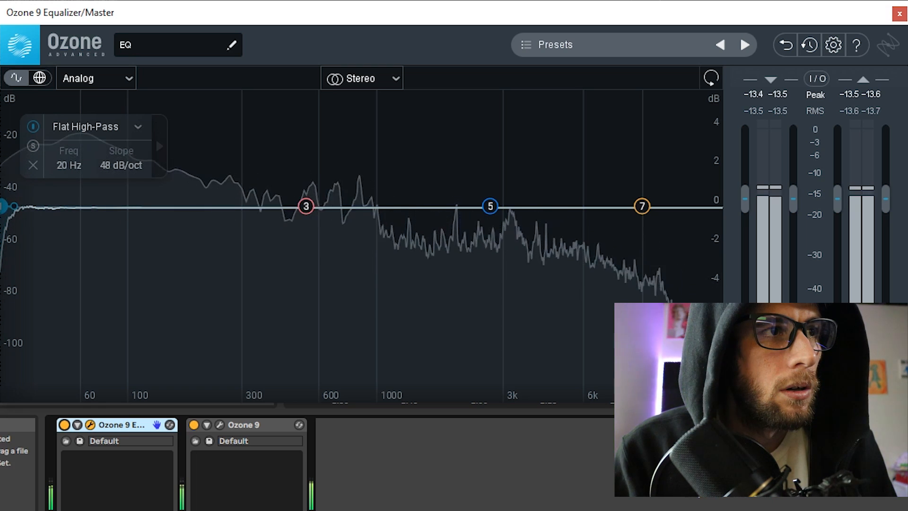
left_click(138, 166)
type("6")
key("Return")
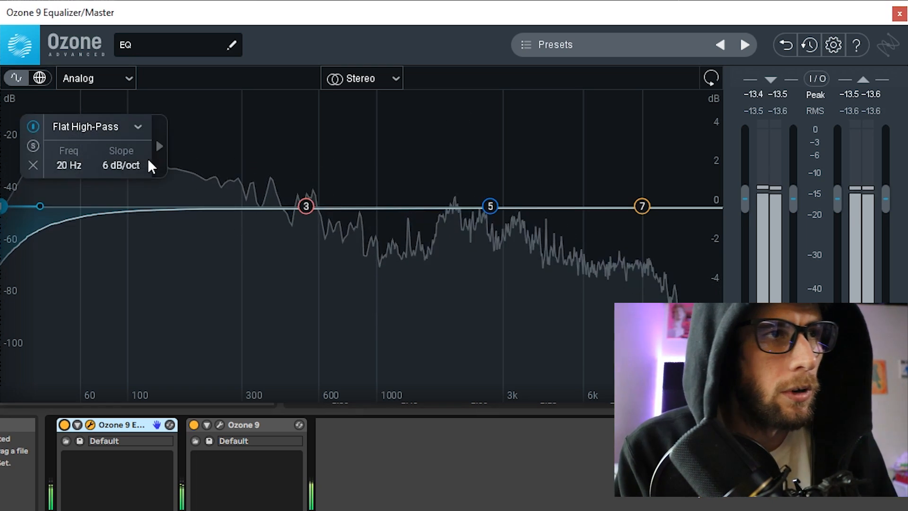
Set the 20 Hz Flat High-Pass filter's slope to 12 dB/oct and close the standalone equalizer
left_click(121, 165)
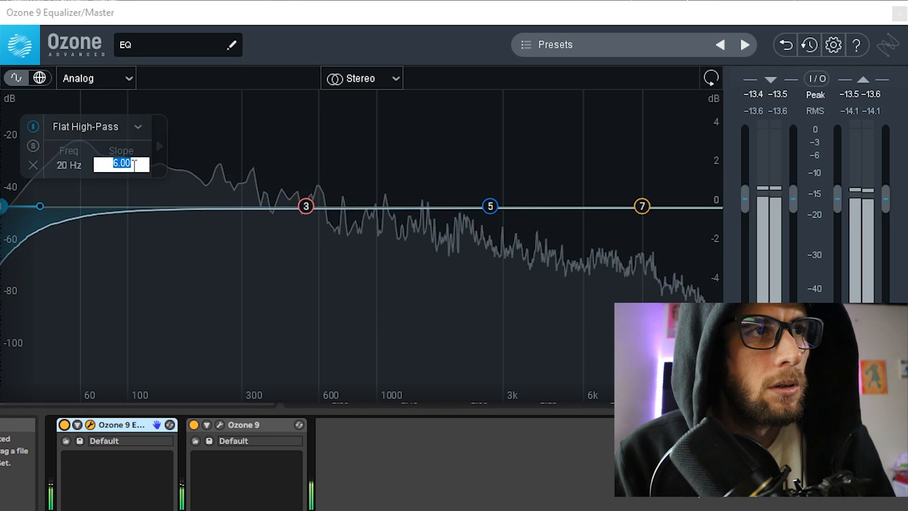
left_click(136, 165)
left_click(3, 208)
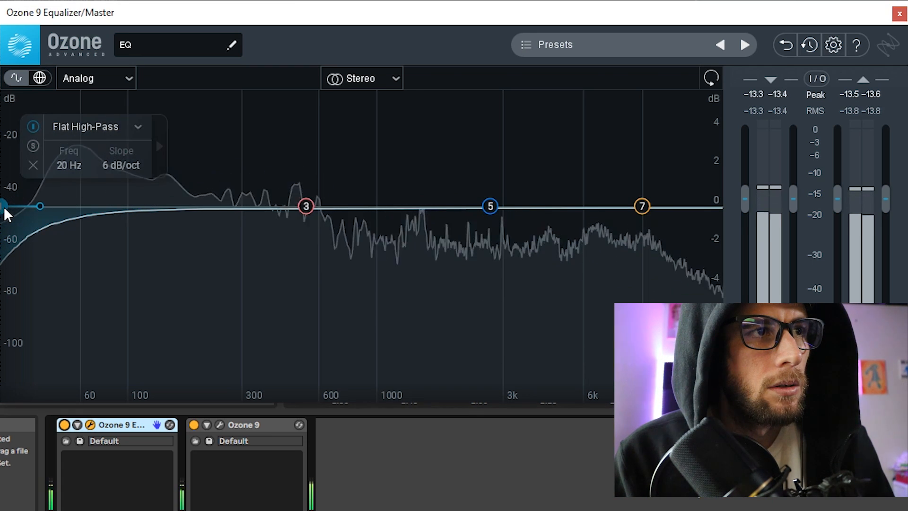
scroll(6, 208, "up", 3)
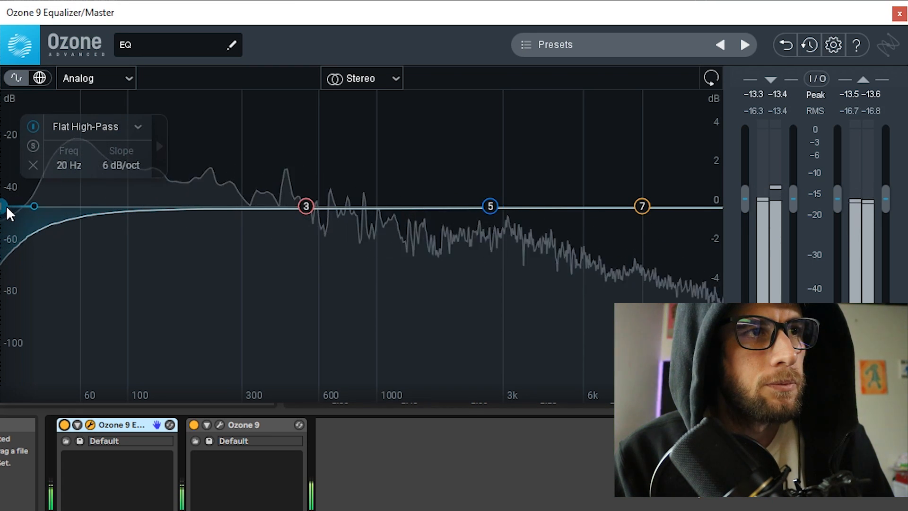
scroll(5, 210, "down", 2)
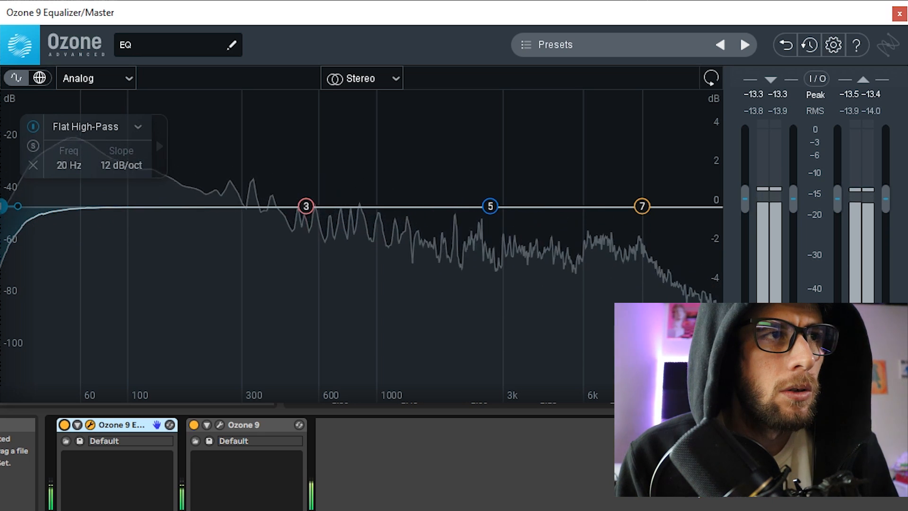
left_click(900, 14)
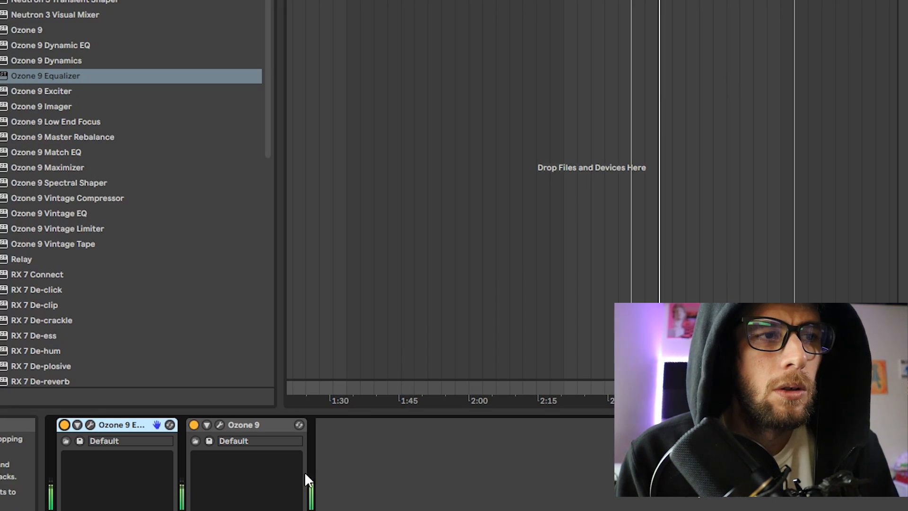
Reopen the Ozone 9 master chain and set the Maximizer's IRC IV mode to Transient
left_click(220, 422)
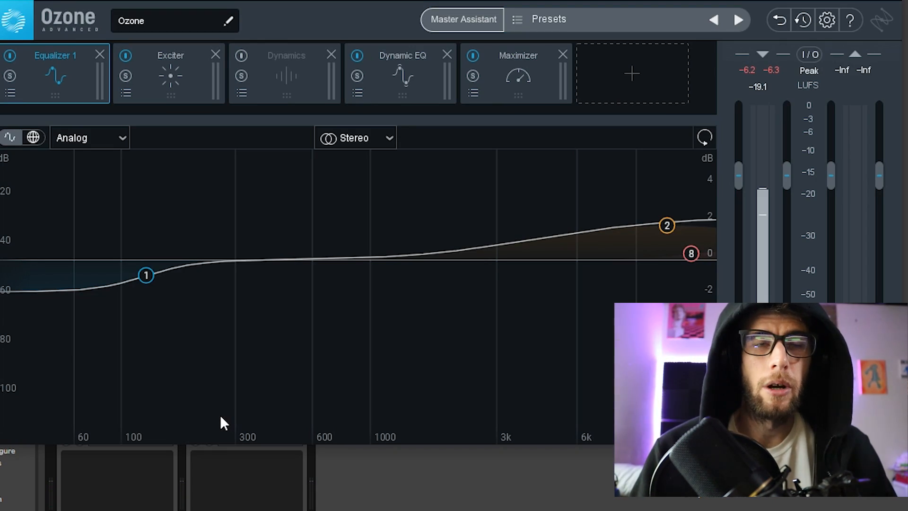
left_click(518, 71)
left_click(95, 371)
left_click(97, 374)
left_click(98, 370)
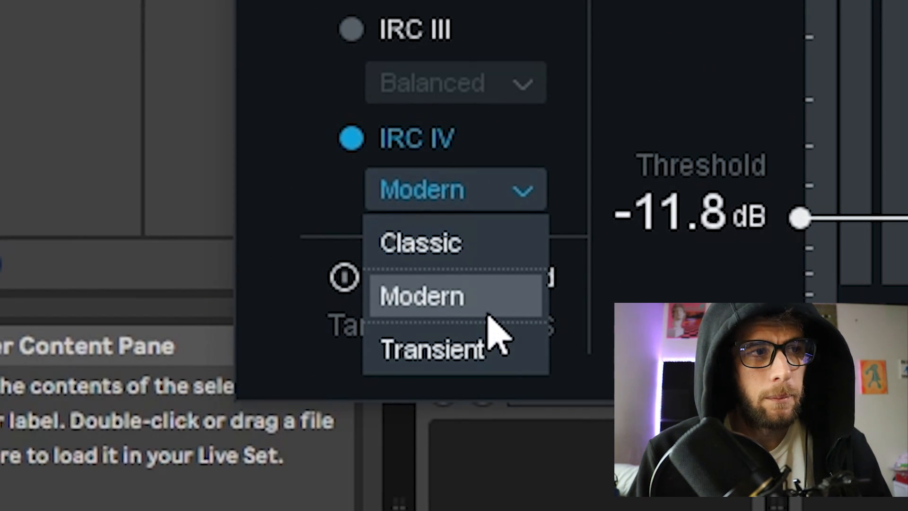
left_click(80, 425)
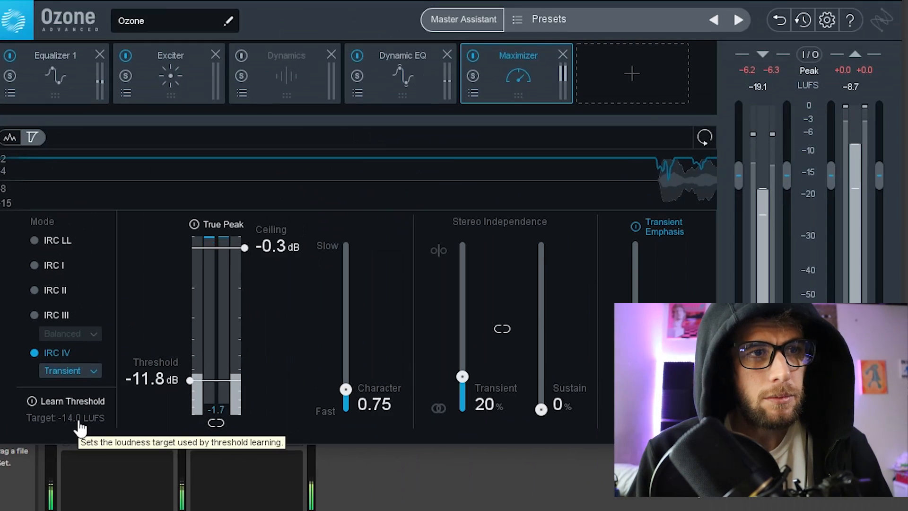
Set the Maximizer's Character to 0.90 during playback, and stop playback
left_click_drag(346, 389, 345, 382)
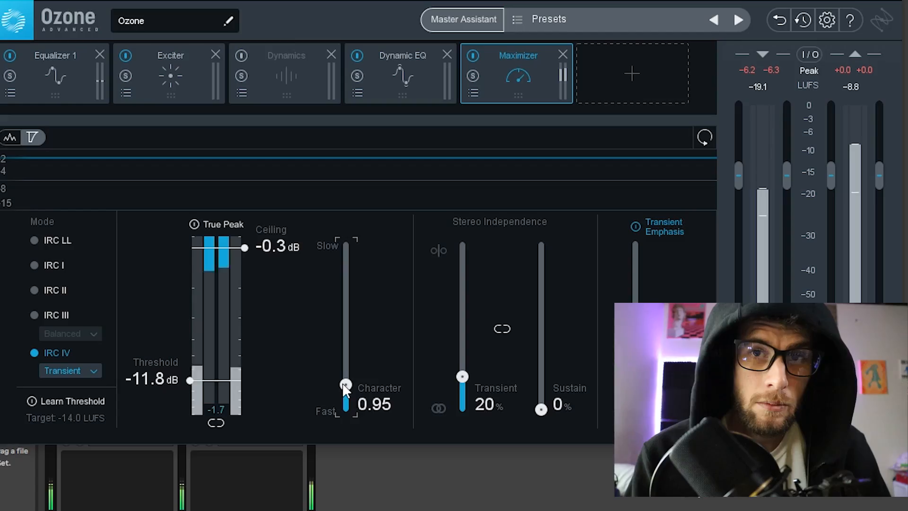
left_click_drag(345, 382, 344, 384)
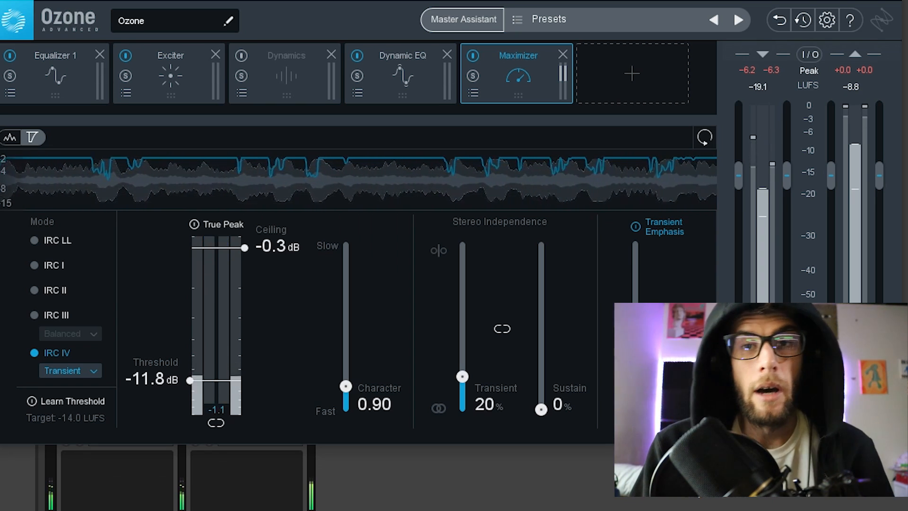
key("space")
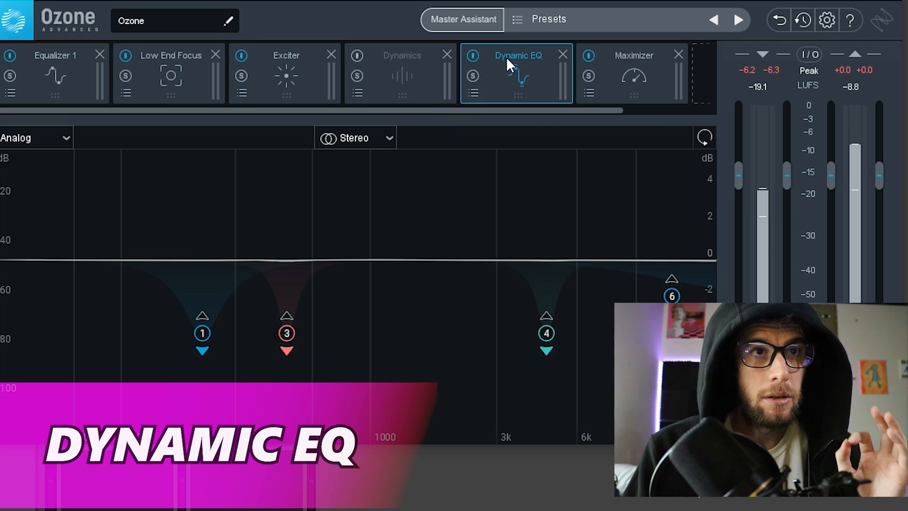
Compare the mix with the Dynamic EQ bypassed and enabled, and inspect the settings of its bands 1, 3 and 4
left_click(474, 54)
key("space")
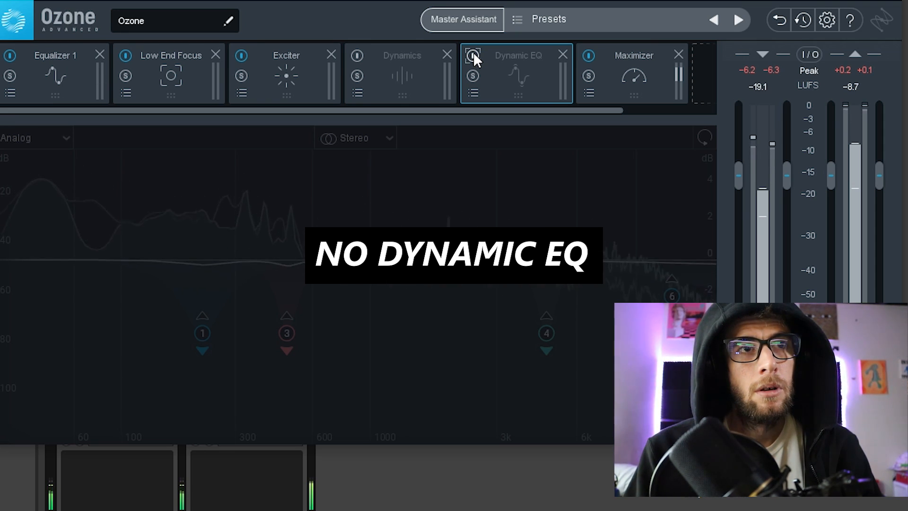
left_click(473, 55)
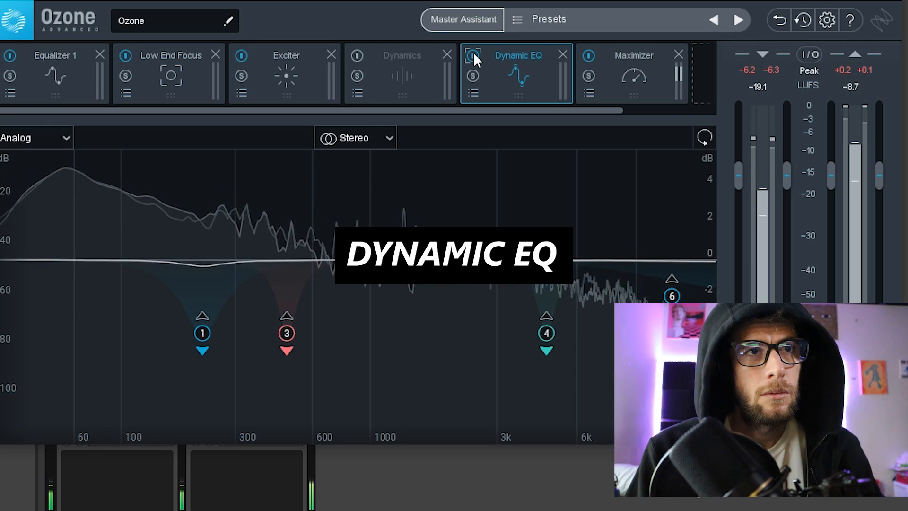
left_click(473, 56)
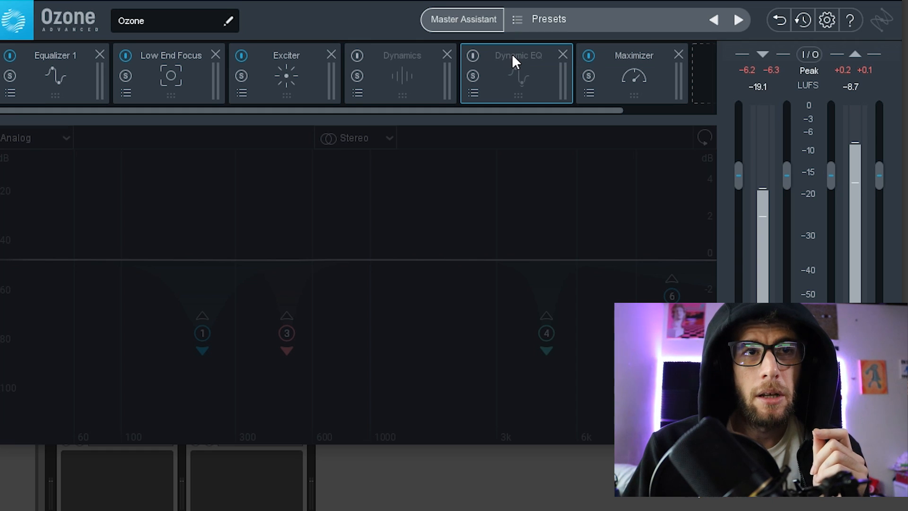
left_click(473, 56)
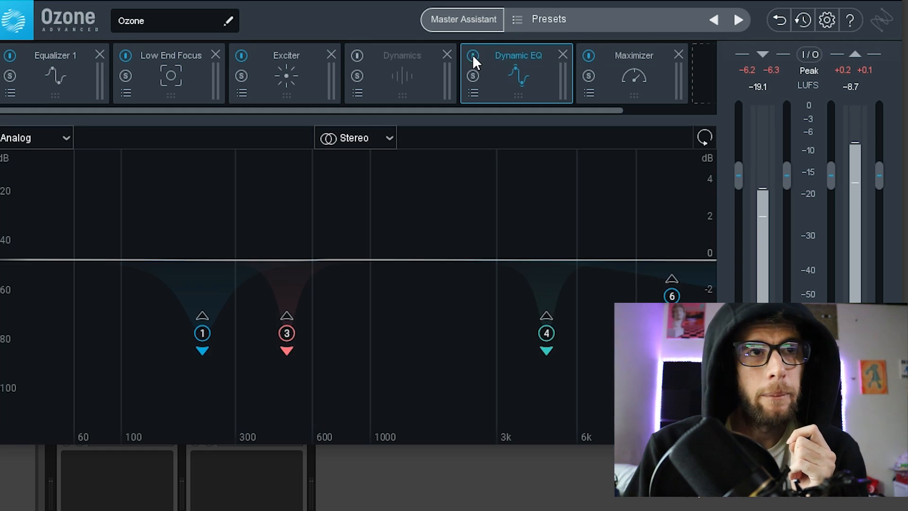
left_click(207, 333)
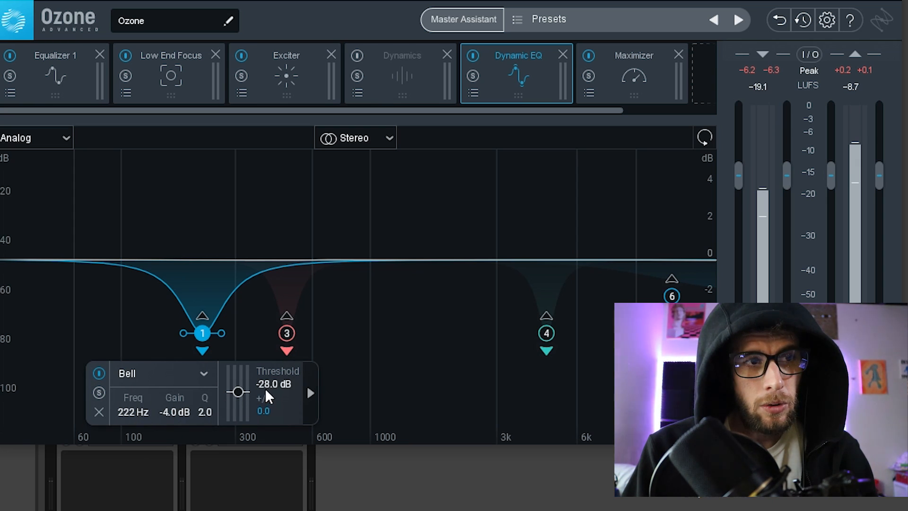
left_click(286, 333)
left_click(546, 333)
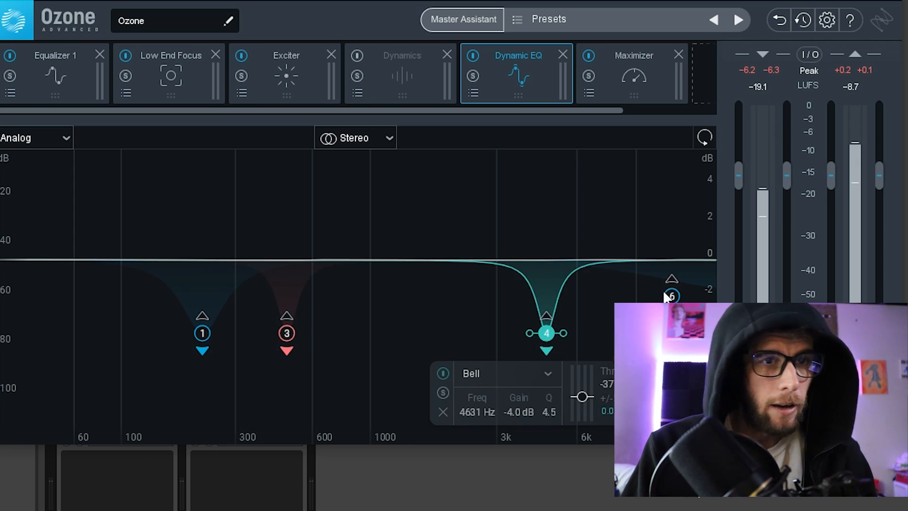
Try a -2 dB gain on the Dynamic EQ's 222 Hz and 482 Hz Bell bands
left_click(204, 334)
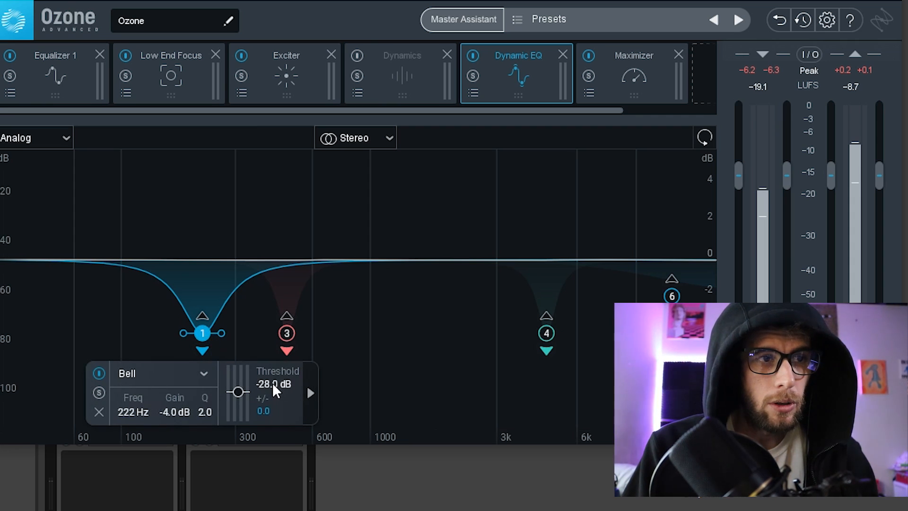
double_click(179, 412)
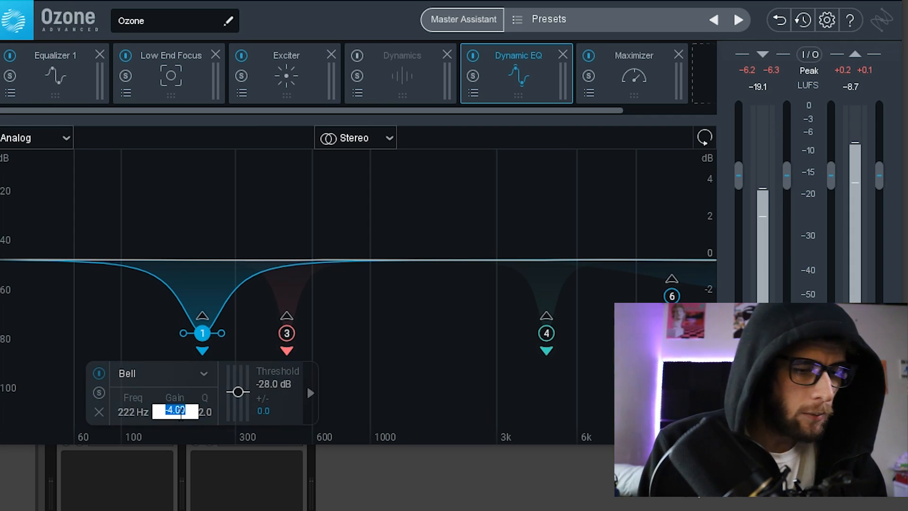
type("-2")
key("Return")
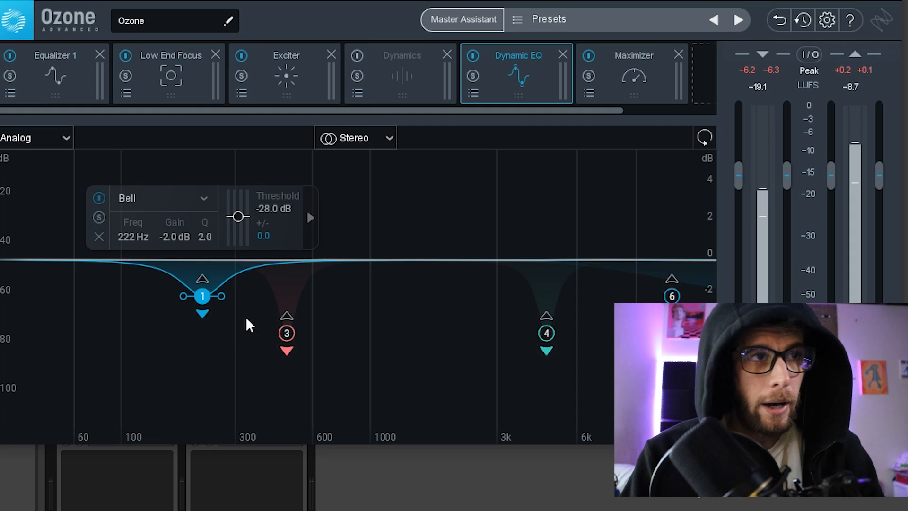
left_click(287, 333)
double_click(260, 411)
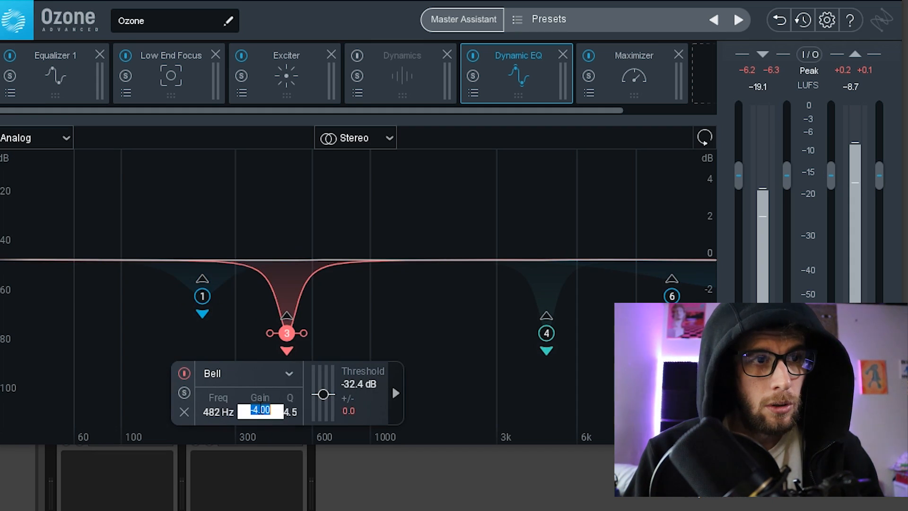
type("-2")
key("Return")
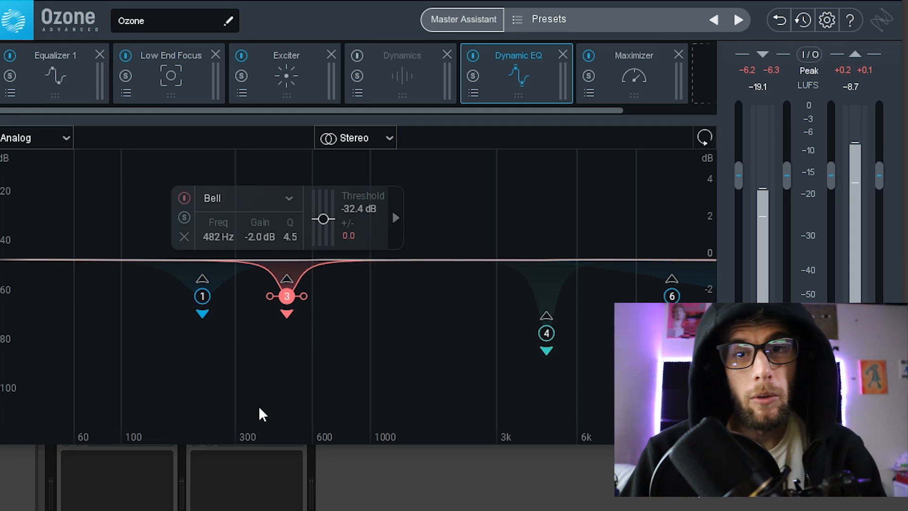
Try a -2 dB gain on the Dynamic EQ's 4631 Hz Bell band
left_click(548, 333)
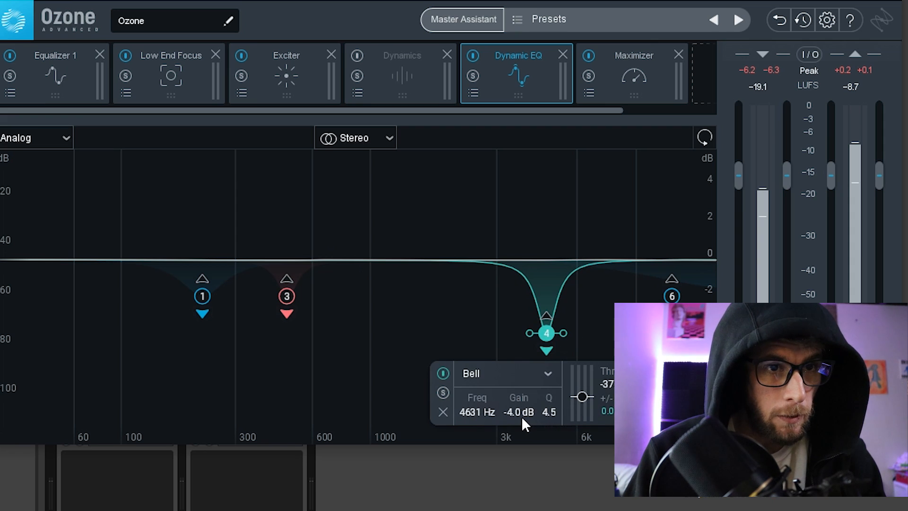
left_click(511, 427)
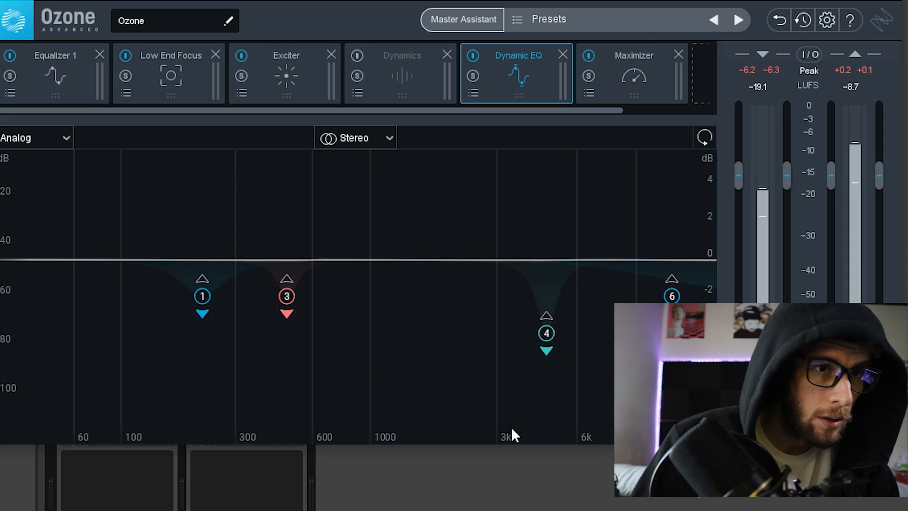
left_click(546, 335)
double_click(519, 412)
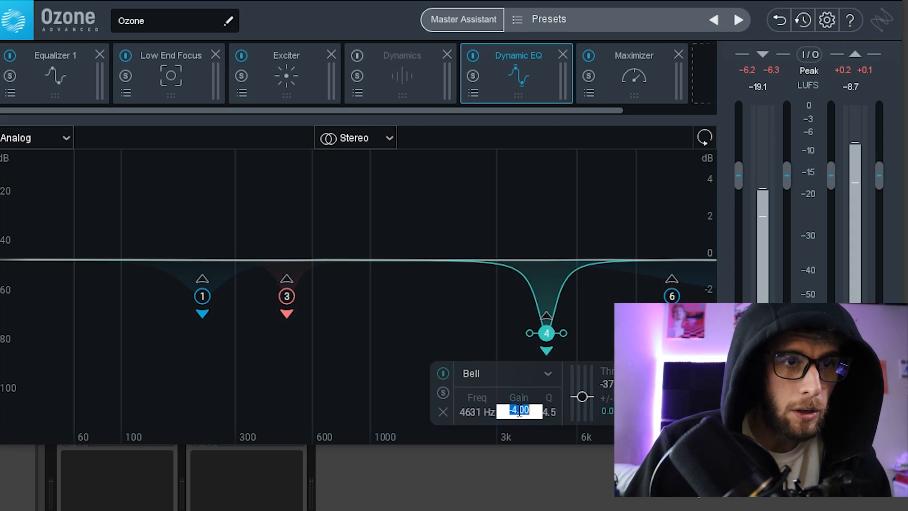
type("-2")
key("Return")
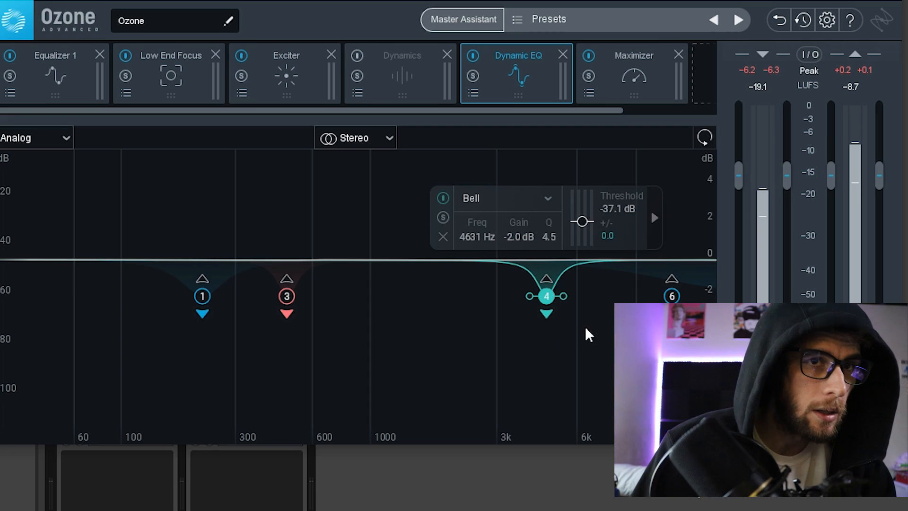
Try a -1 dB gain on the 13650 Hz Baxandall Treble band during playback, and undo the Dynamic EQ gain changes
left_click(672, 296)
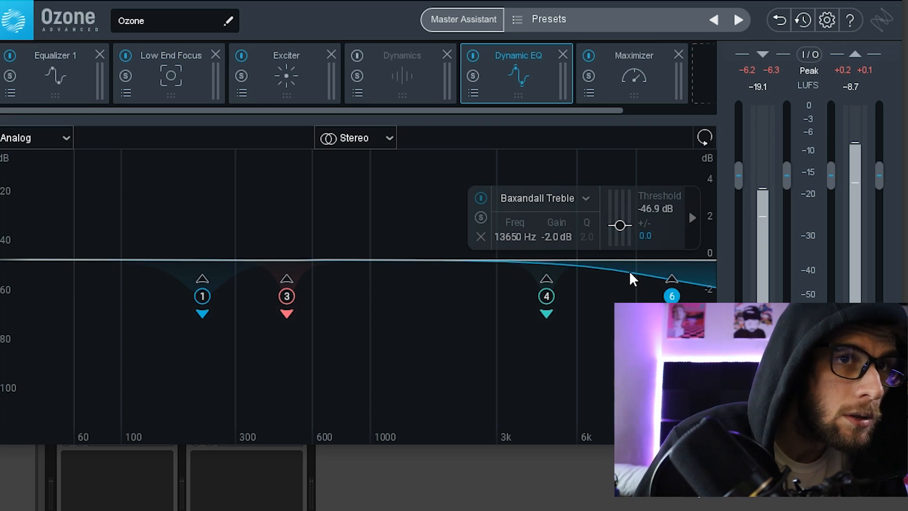
double_click(568, 235)
type("-1")
key("Return")
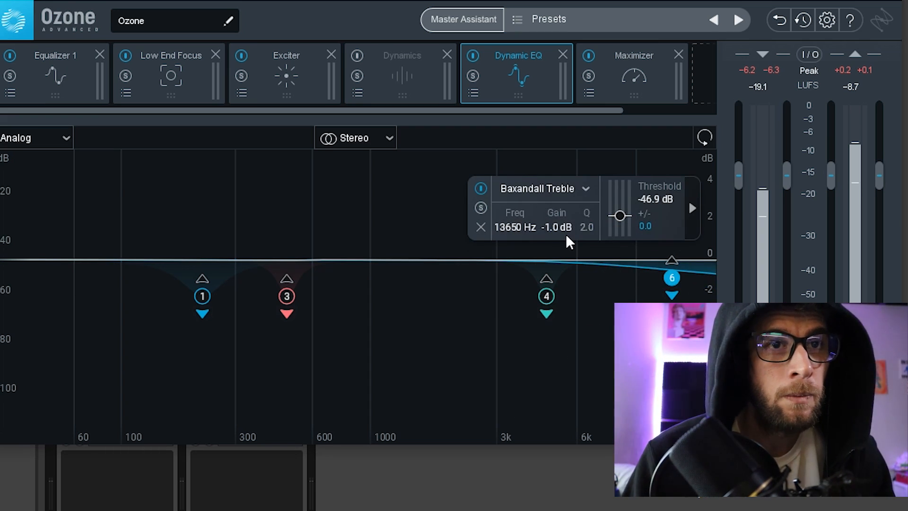
key("space")
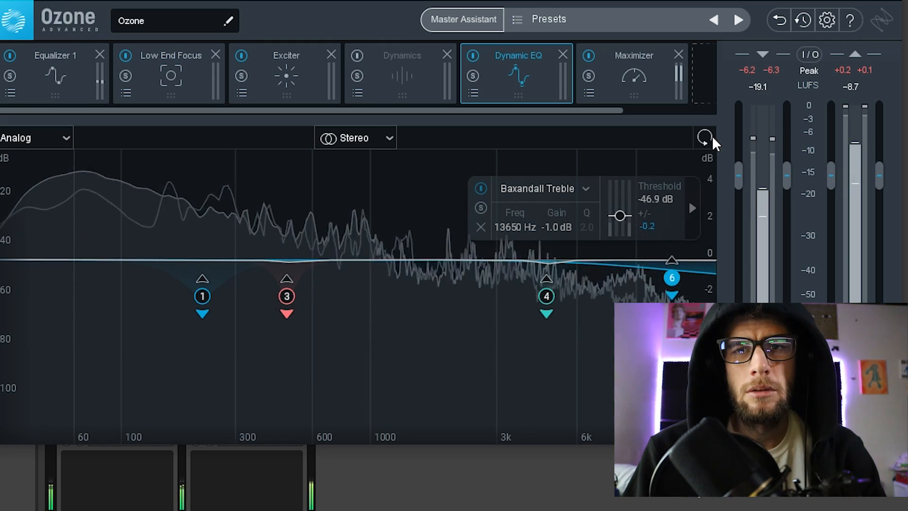
left_click(783, 18)
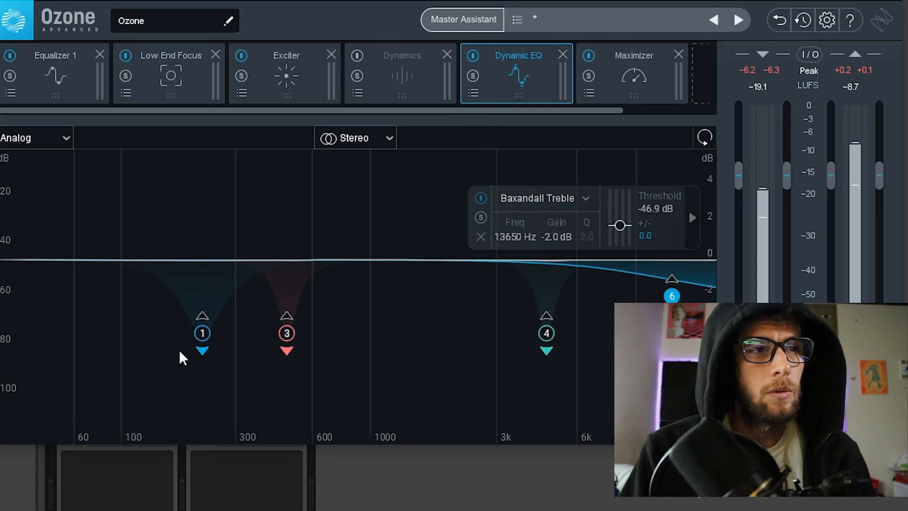
Try a -14 dB threshold on the 222 Hz Bell band and a -16 dB threshold on the 482 Hz Bell band
left_click(202, 334)
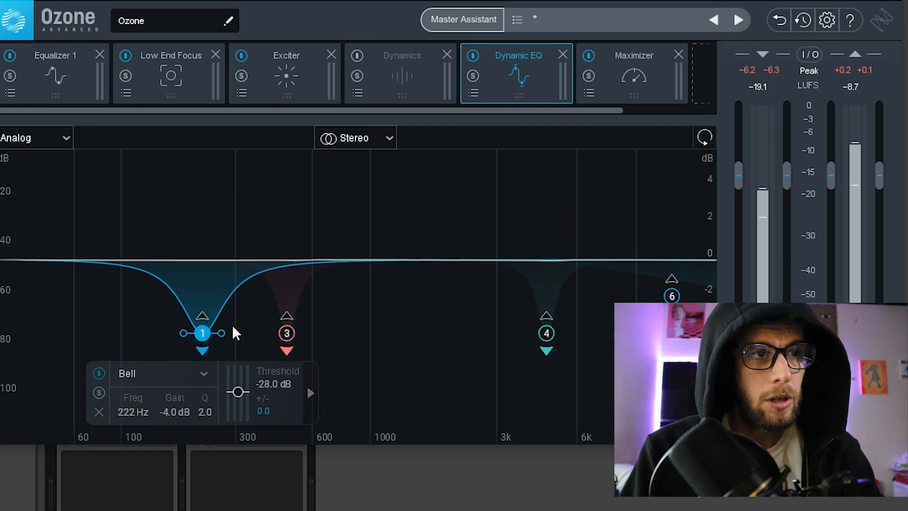
double_click(275, 384)
type("-14")
key("Return")
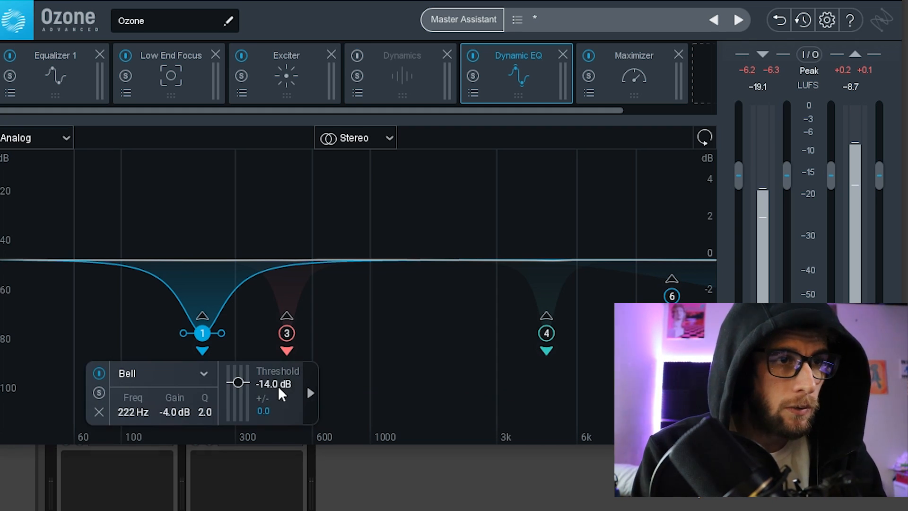
left_click(280, 332)
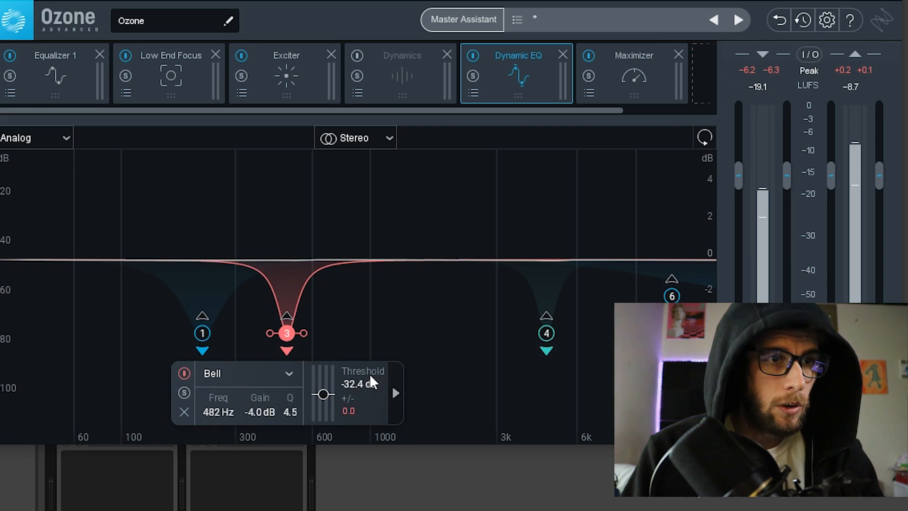
double_click(355, 384)
type("-16")
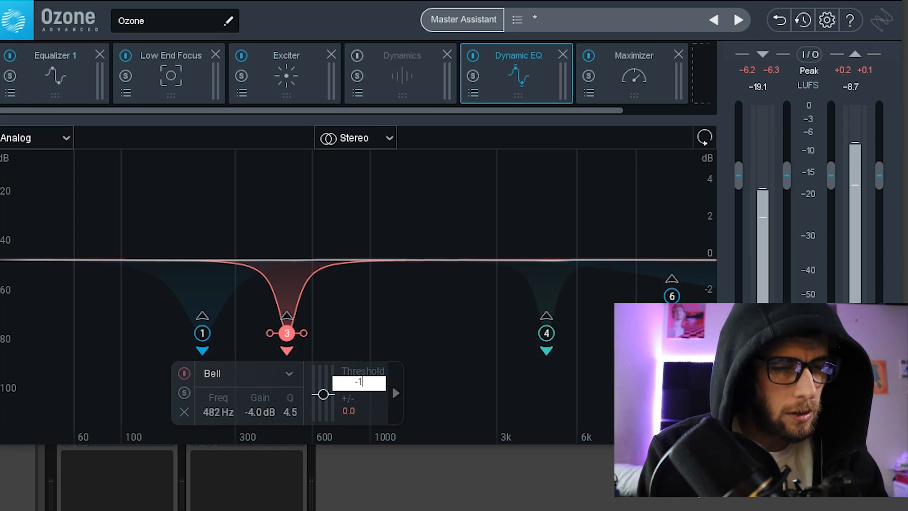
key("Return")
Try thresholds of -18.5 dB on the 4631 Hz Bell band and -23 dB on the 13650 Hz Baxandall Treble band during playback
left_click(546, 333)
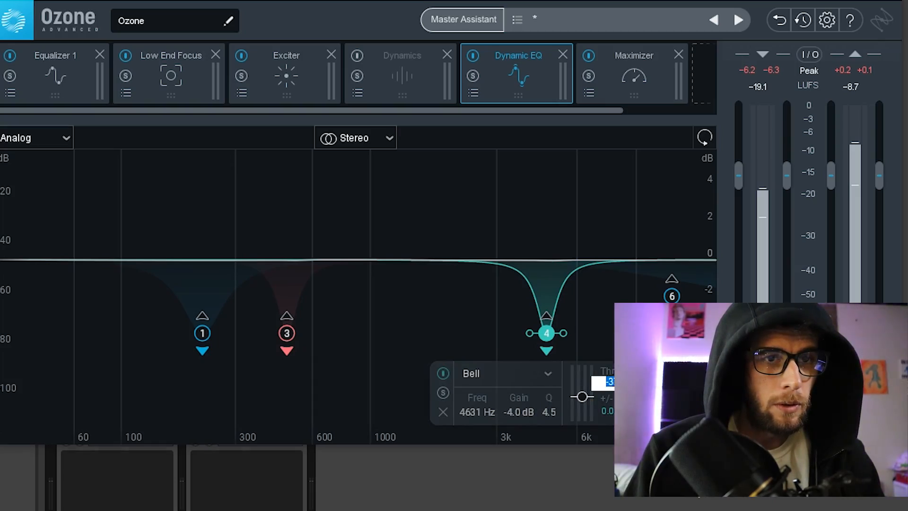
type("18.5")
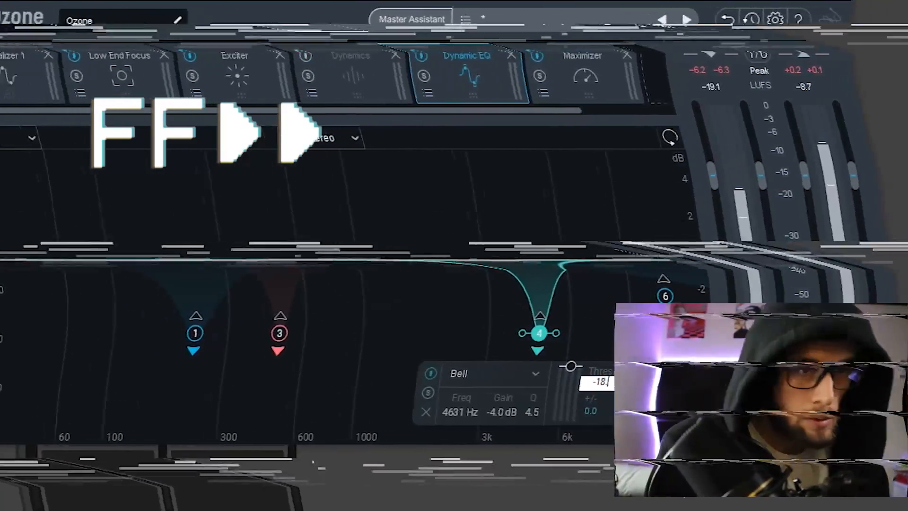
key("Return")
left_click(603, 297)
double_click(620, 209)
type("23")
key("Return")
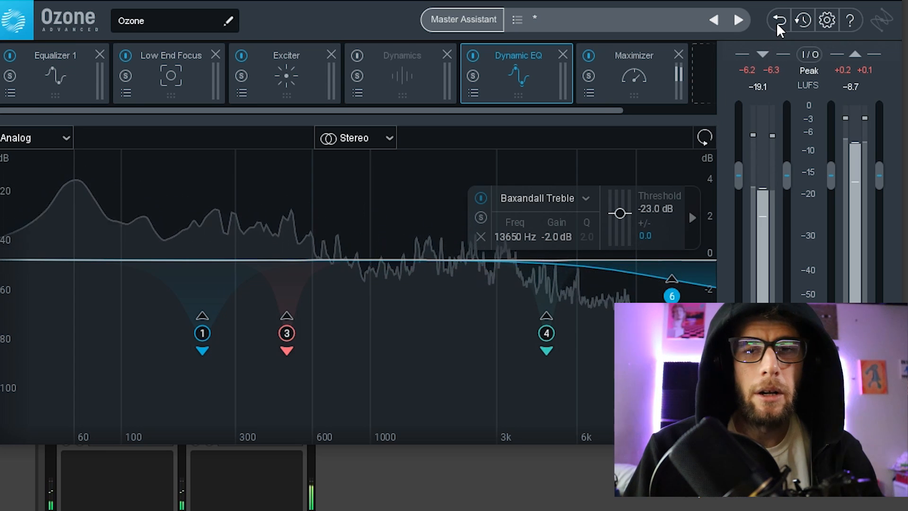
key("space")
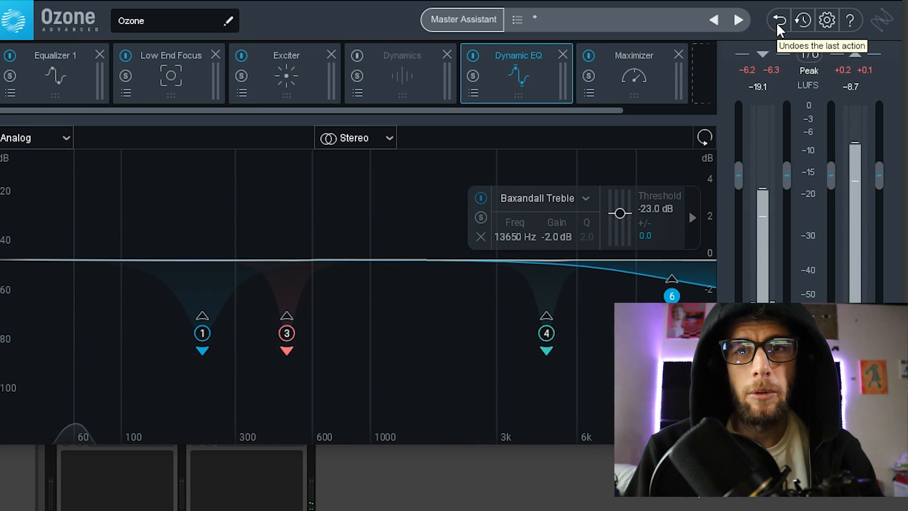
Undo the Dynamic EQ threshold changes and play back the mix to compare
left_click(776, 22)
key("space")
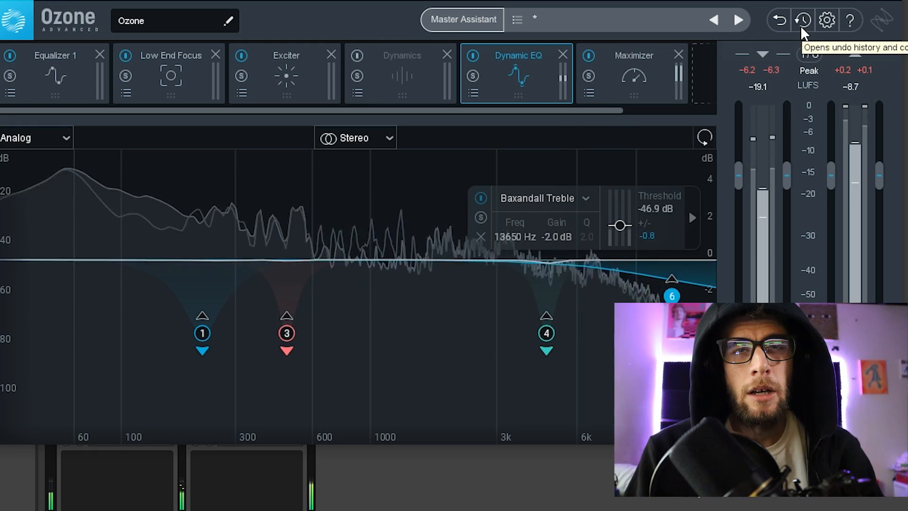
key("space")
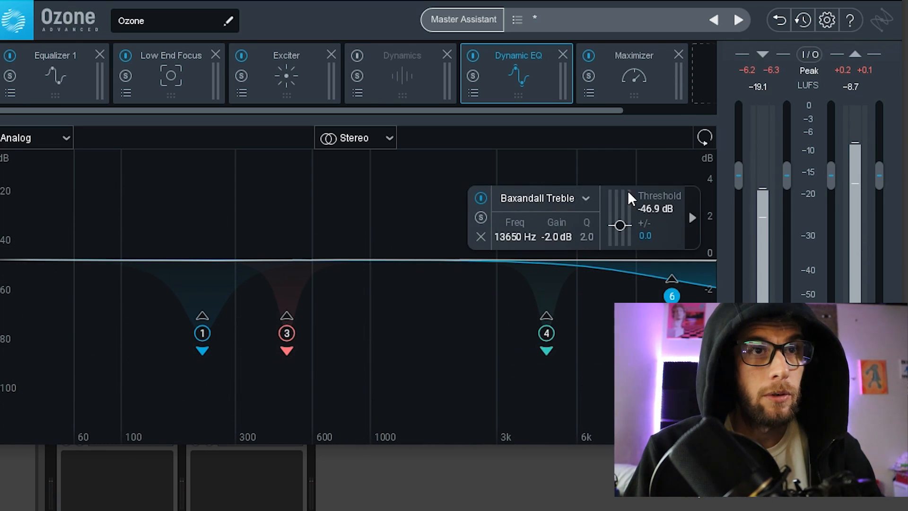
Review the Dynamics and Exciter modules and add an Imager module at the end of the chain
left_click(429, 85)
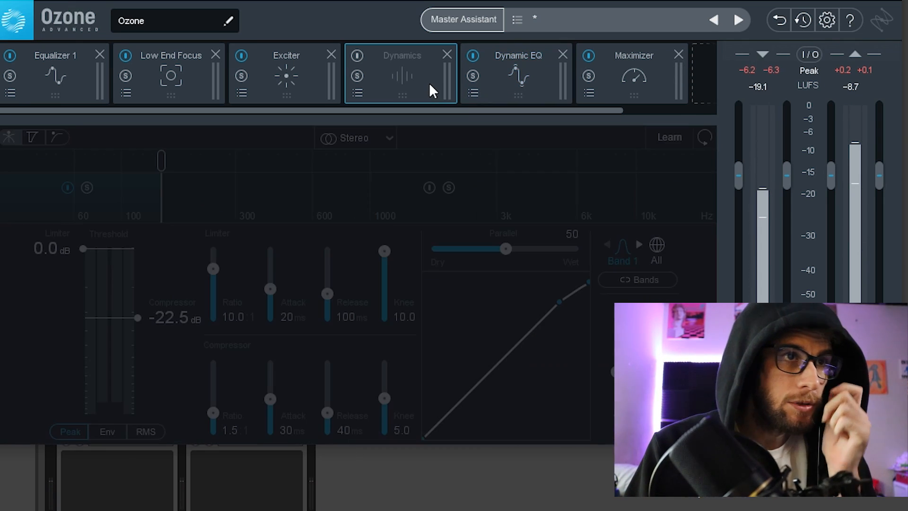
left_click(288, 72)
left_click_drag(438, 110, 512, 110)
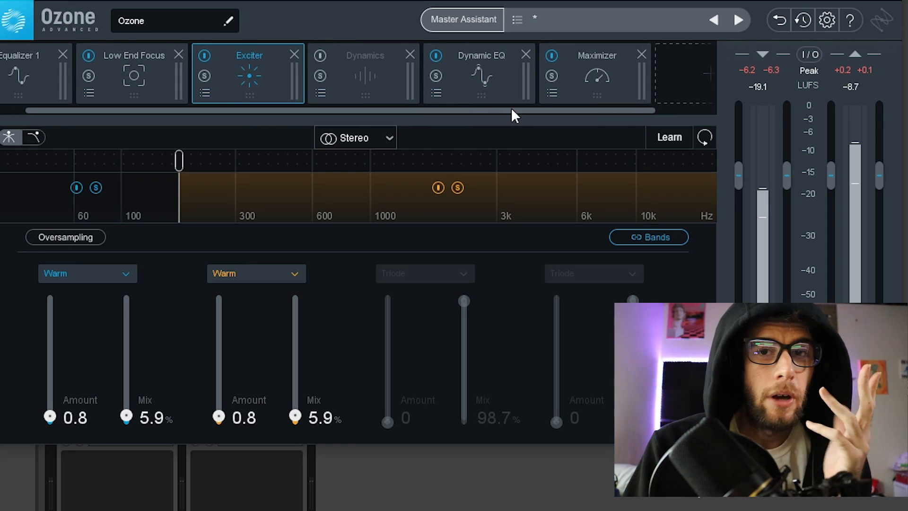
left_click(677, 89)
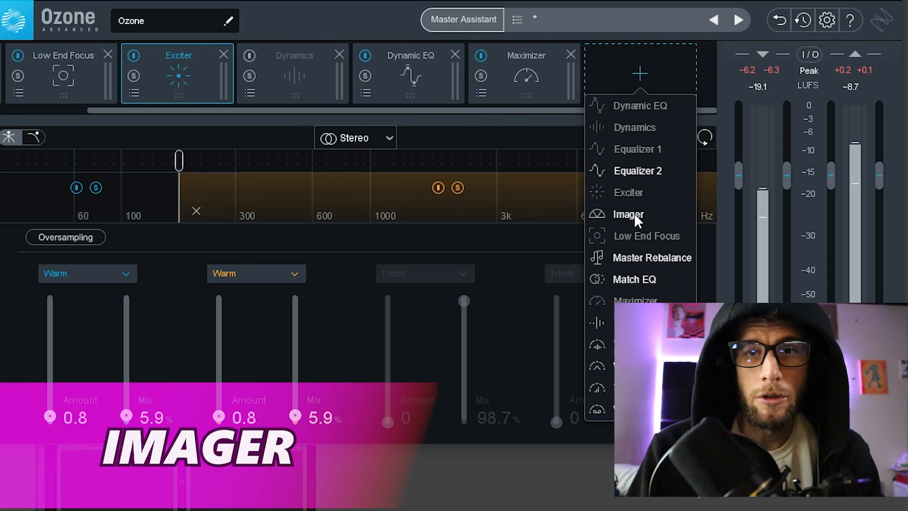
left_click(635, 213)
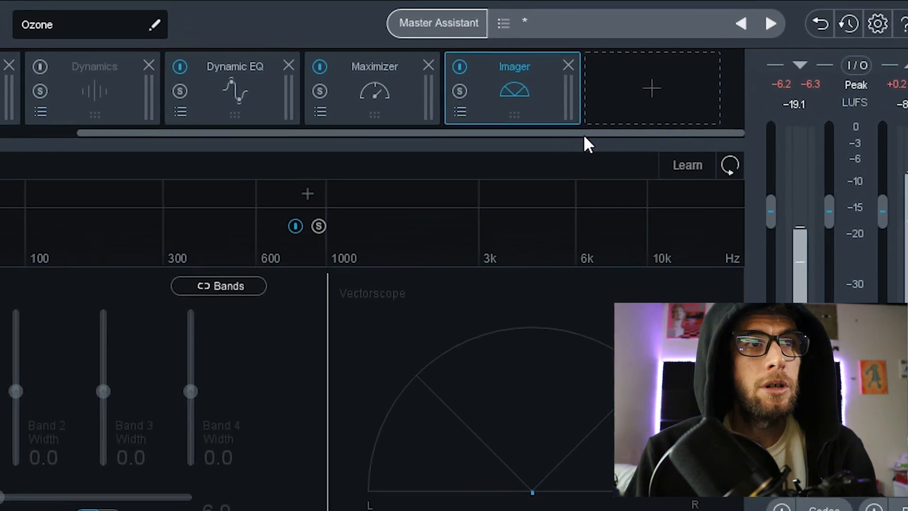
Move the Imager ahead of the Maximizer and Dynamic EQ, directly after the Dynamics module
left_click_drag(584, 134, 433, 135)
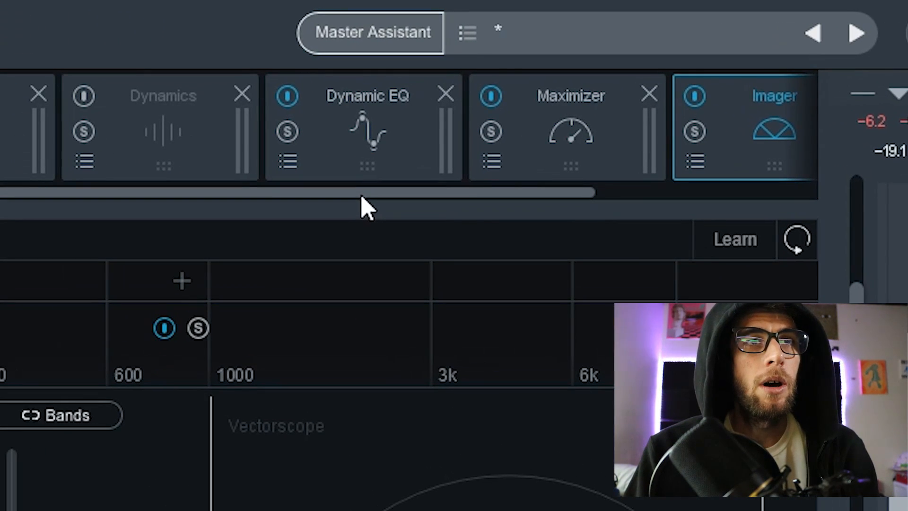
left_click_drag(754, 134, 337, 192)
mouse_move(369, 166)
left_mouse_down()
mouse_move(296, 178)
mouse_move(351, 178)
mouse_move(369, 207)
mouse_move(355, 208)
mouse_move(369, 163)
left_mouse_up()
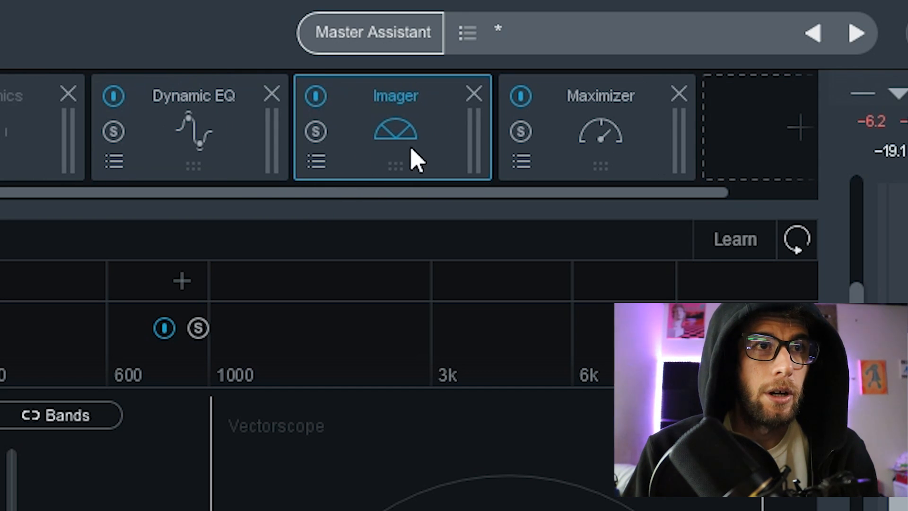
left_click_drag(428, 161, 301, 164)
left_click_drag(262, 190, 119, 198)
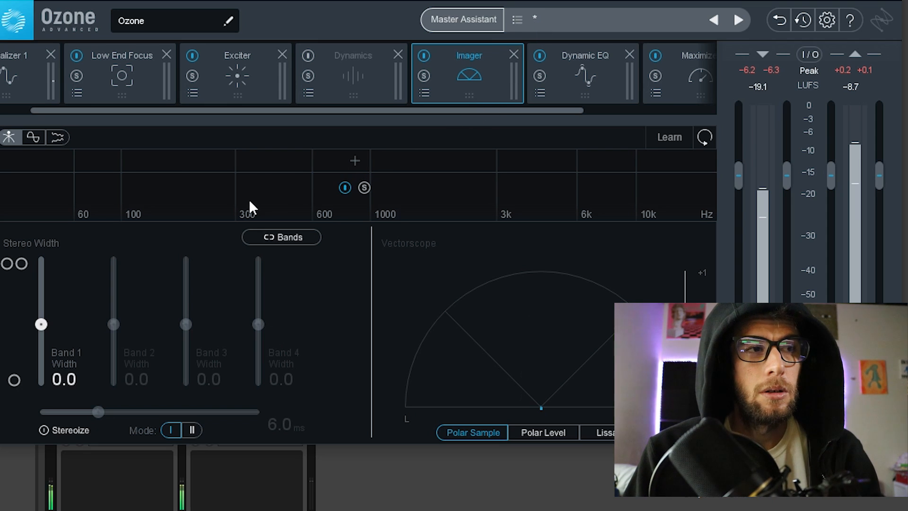
Try an Imager Band 1 width of 100 during playback, and return it to 0
key("space")
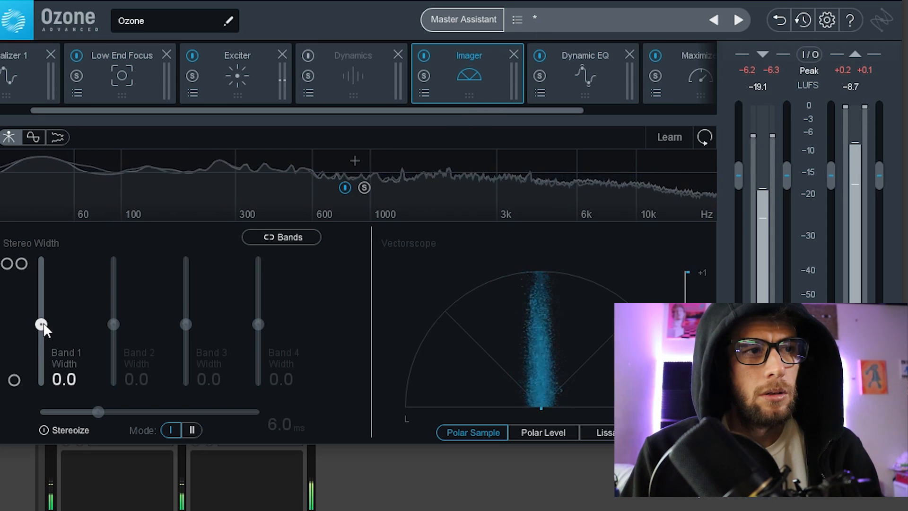
key("space")
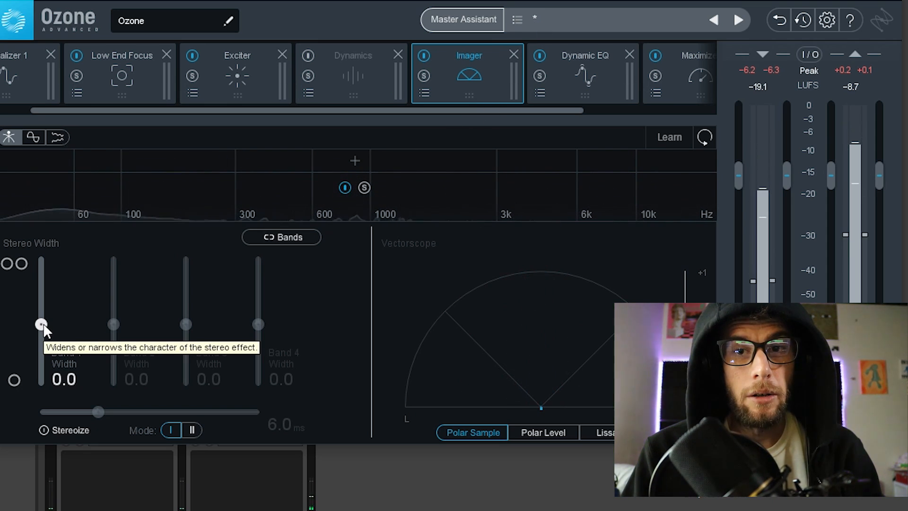
key("space")
left_click_drag(41, 324, 42, 226)
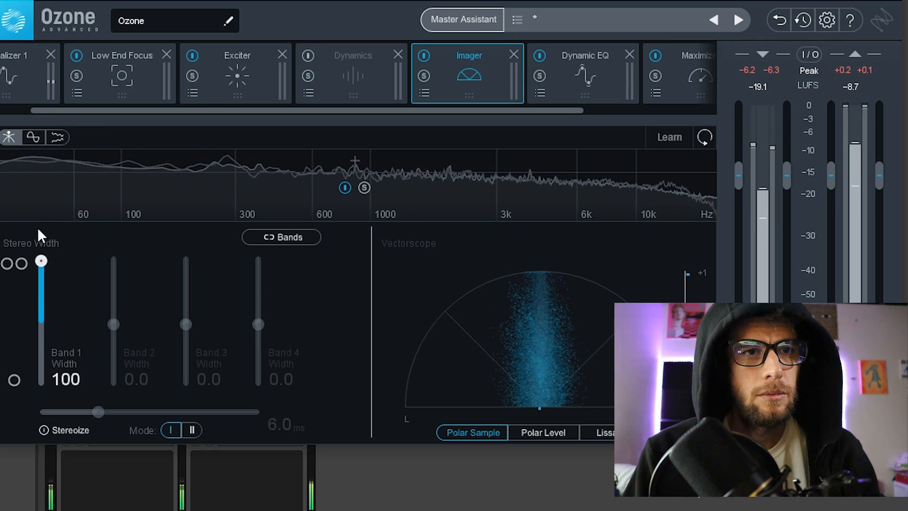
left_click_drag(40, 287, 46, 304)
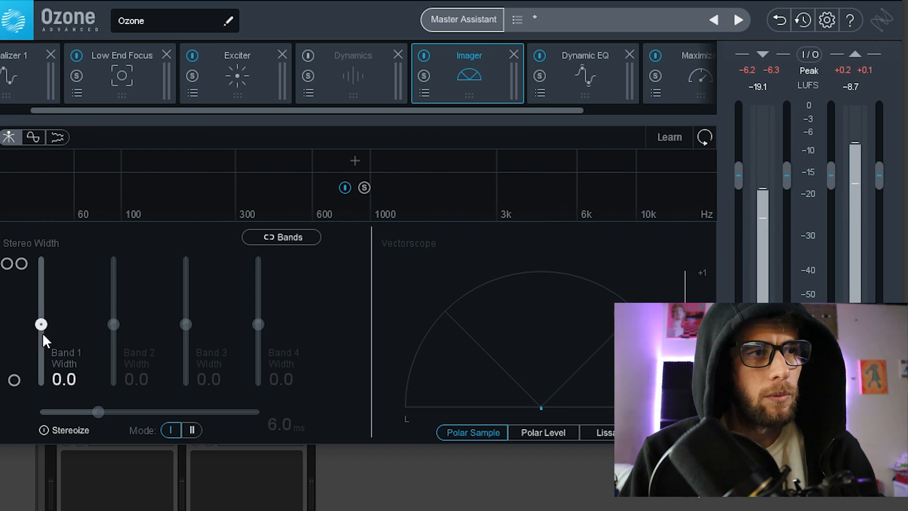
Try splitting the Imager spectrum into four bands, and remove the added bands
left_click(299, 238)
left_click_drag(577, 157, 527, 159)
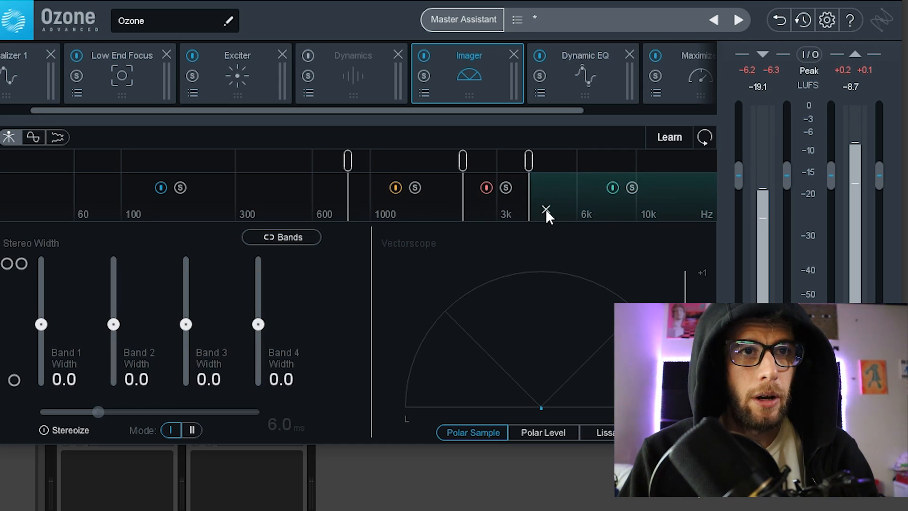
left_click(480, 209)
left_click(363, 210)
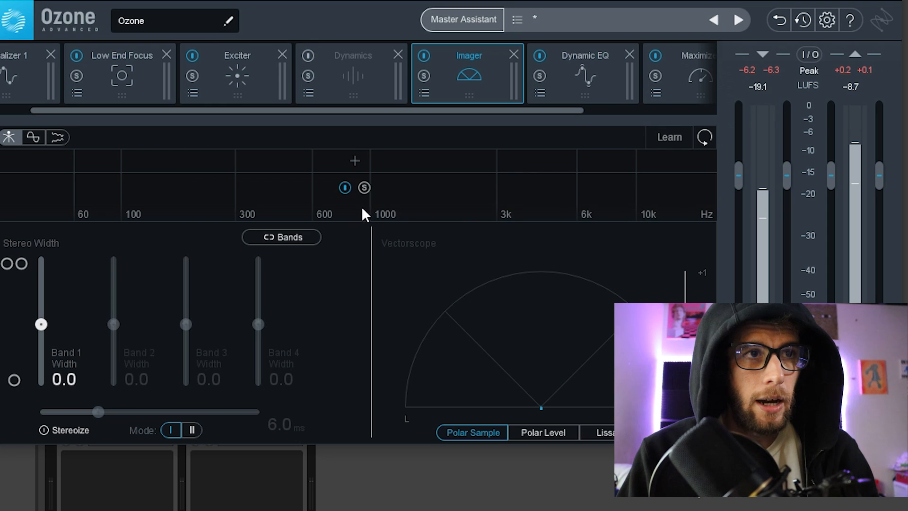
Split the Imager into two bands with a crossover slightly above 100 Hz, soloing the low band to audition it
left_click(138, 161)
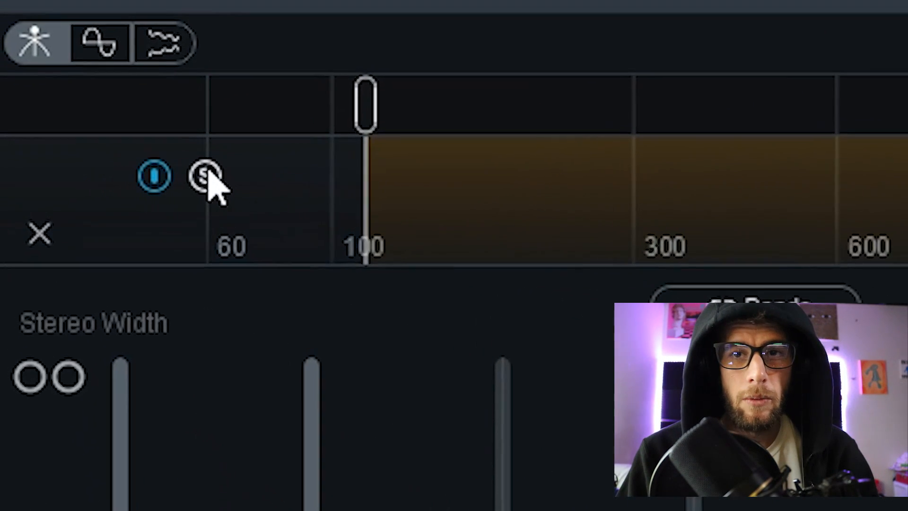
mouse_move(396, 101)
left_mouse_down()
mouse_move(353, 112)
mouse_move(453, 111)
mouse_move(479, 100)
mouse_move(442, 105)
left_mouse_up()
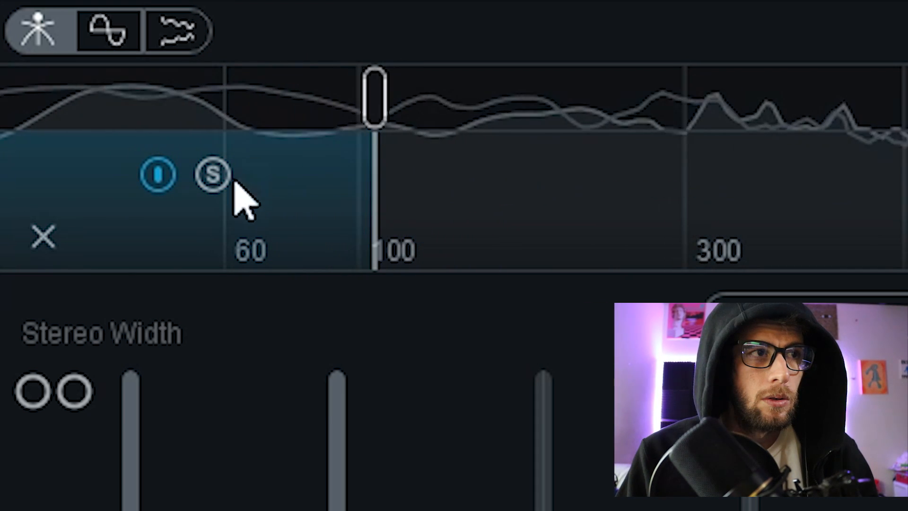
left_click(219, 175)
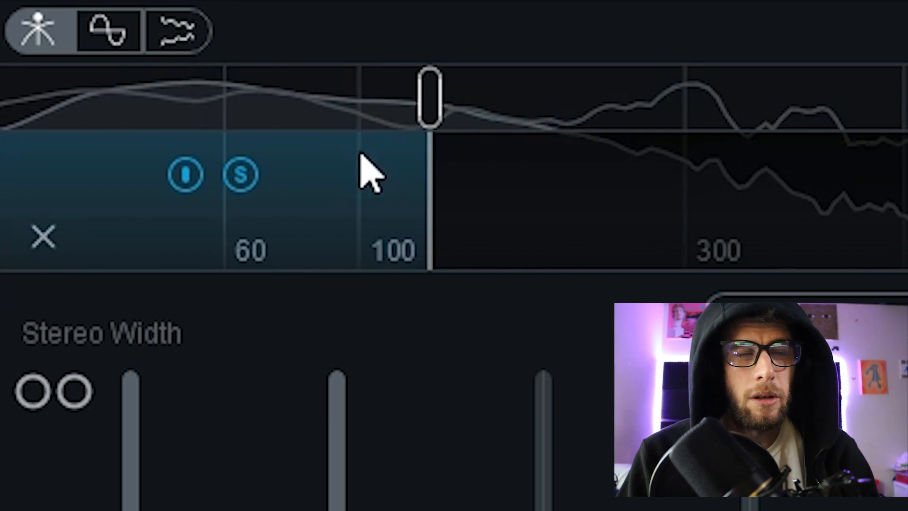
mouse_move(428, 97)
left_mouse_down()
mouse_move(412, 101)
mouse_move(426, 98)
left_mouse_up()
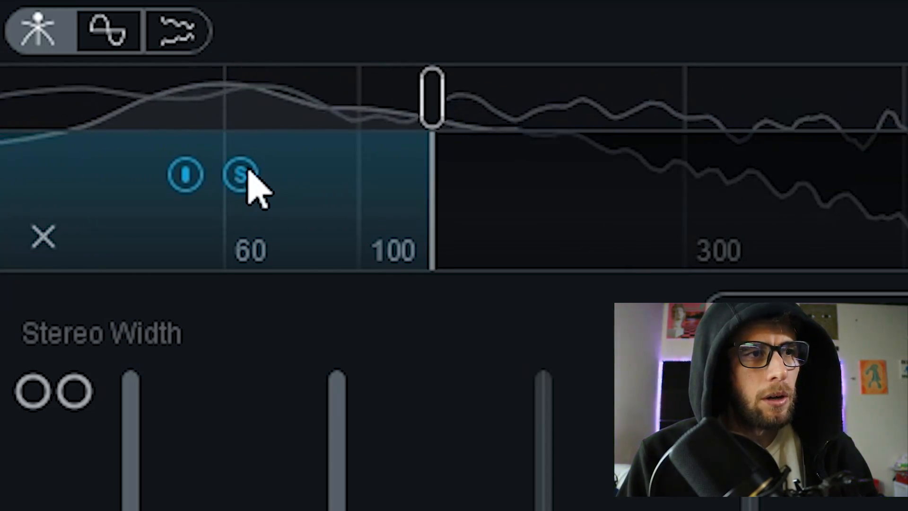
left_click(249, 176)
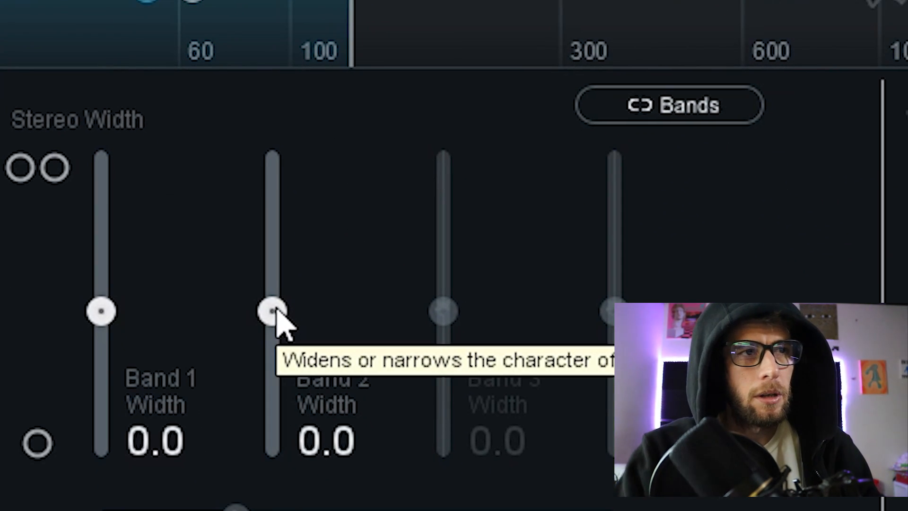
Try a Band 2 width of 100 in the Imager, and reduce it to 16.5 during playback
left_click_drag(267, 318, 263, 149)
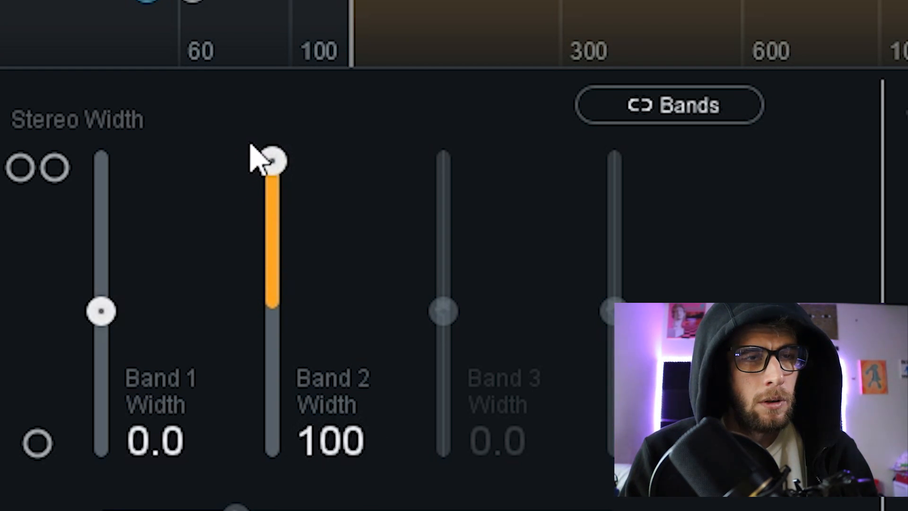
left_click_drag(251, 146, 266, 241)
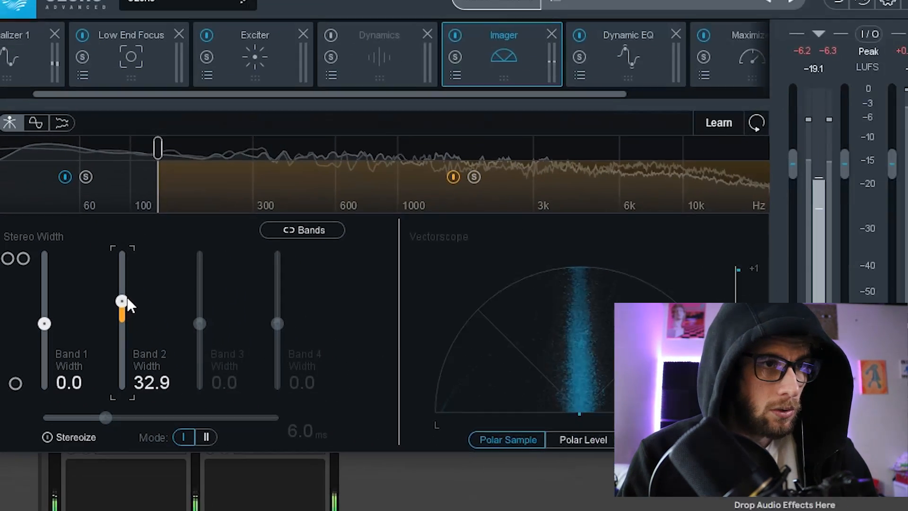
left_click_drag(277, 265, 284, 271)
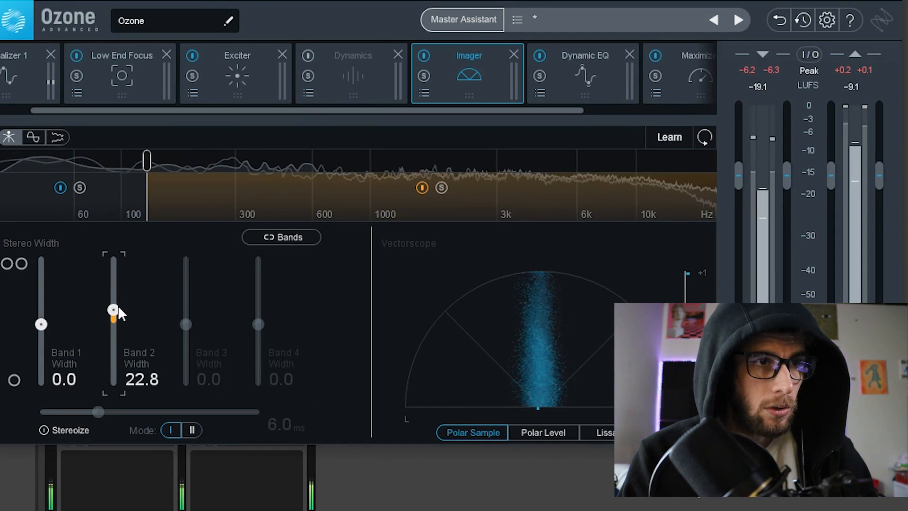
left_click_drag(117, 305, 117, 307)
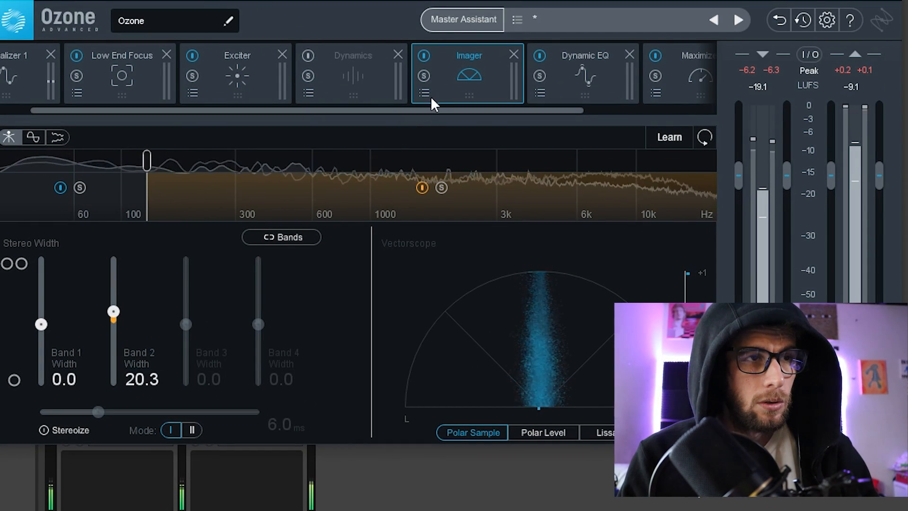
left_click_drag(113, 311, 114, 314)
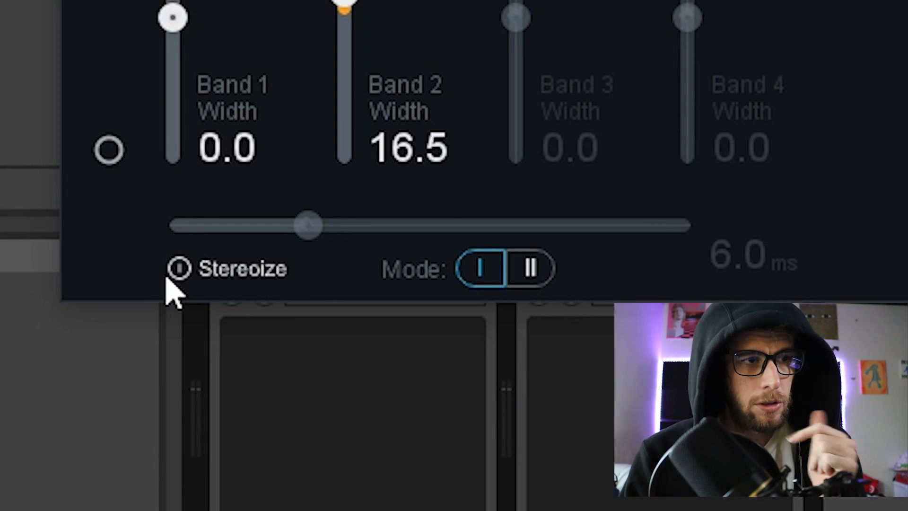
Try Stereoize in mode I at 15.1 ms during playback, and switch it off
left_click(179, 271)
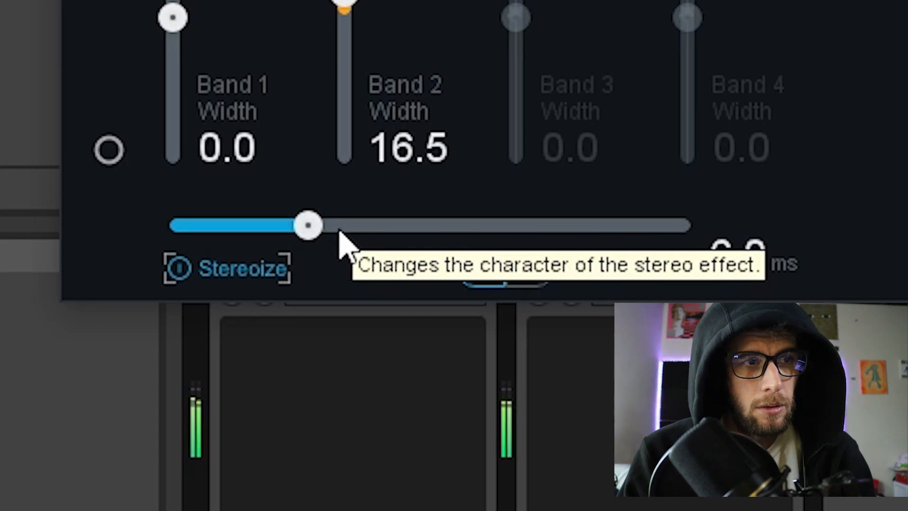
left_click_drag(340, 231, 581, 226)
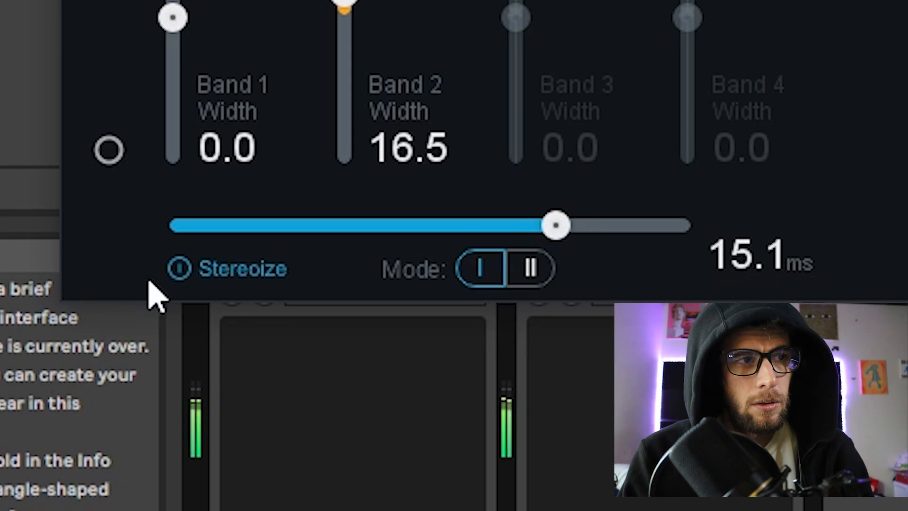
left_click(211, 272)
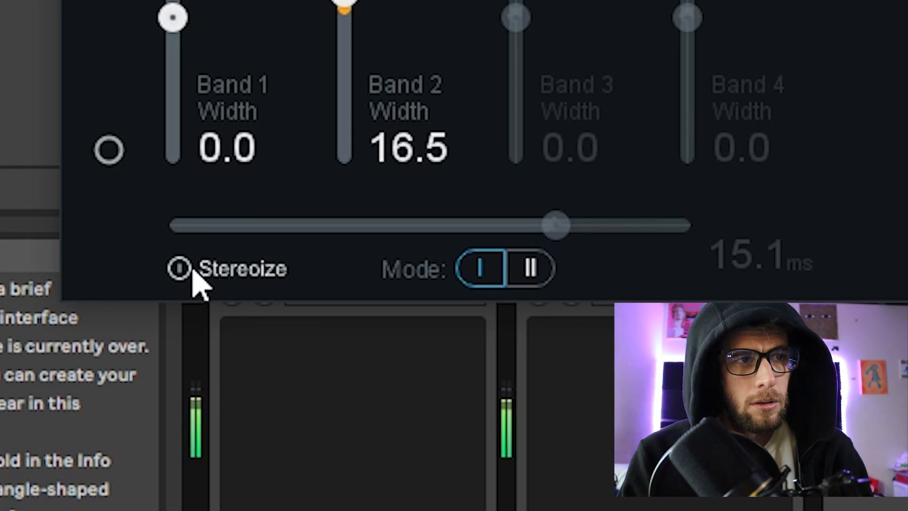
left_click(194, 274)
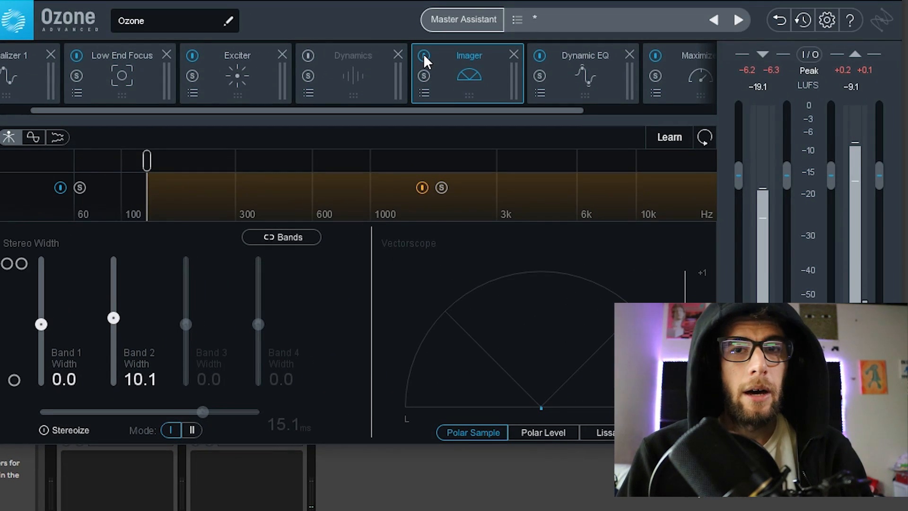
Bypass and re-enable the Imager during playback to compare the mix with and without it
left_click(423, 55)
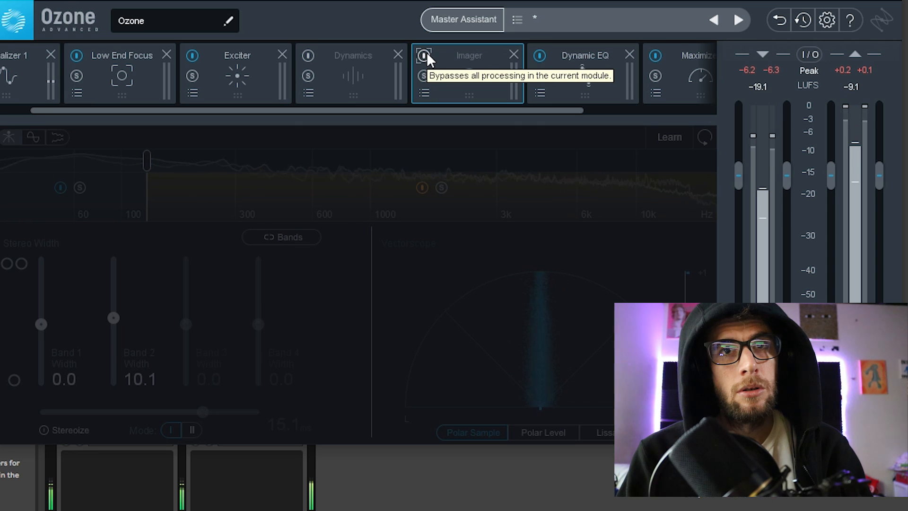
left_click(427, 54)
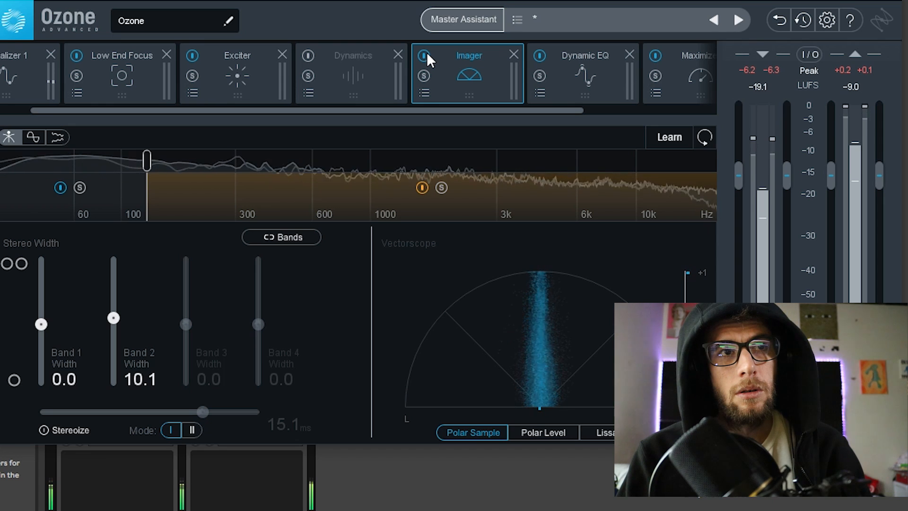
key("space")
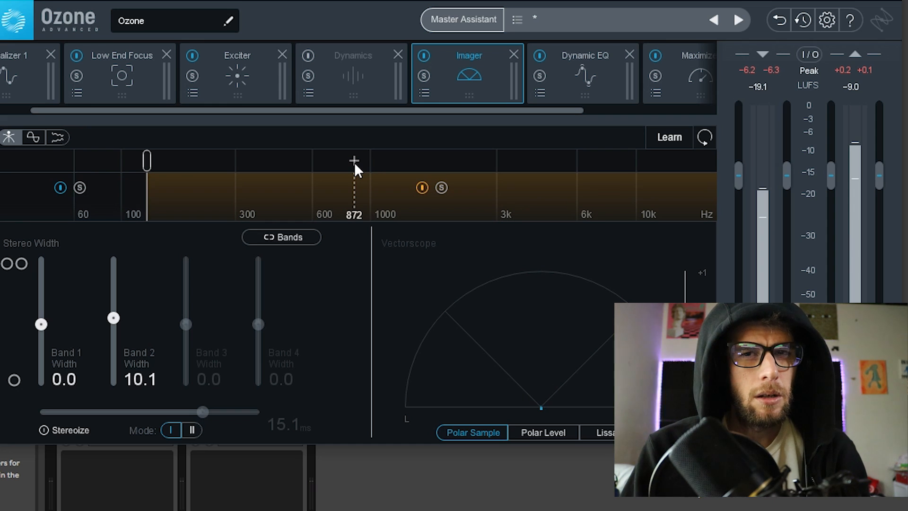
Lower the upper limit of the Low End Focus range to 155 Hz, auditioning the low band in solo
left_click_drag(518, 108, 135, 106)
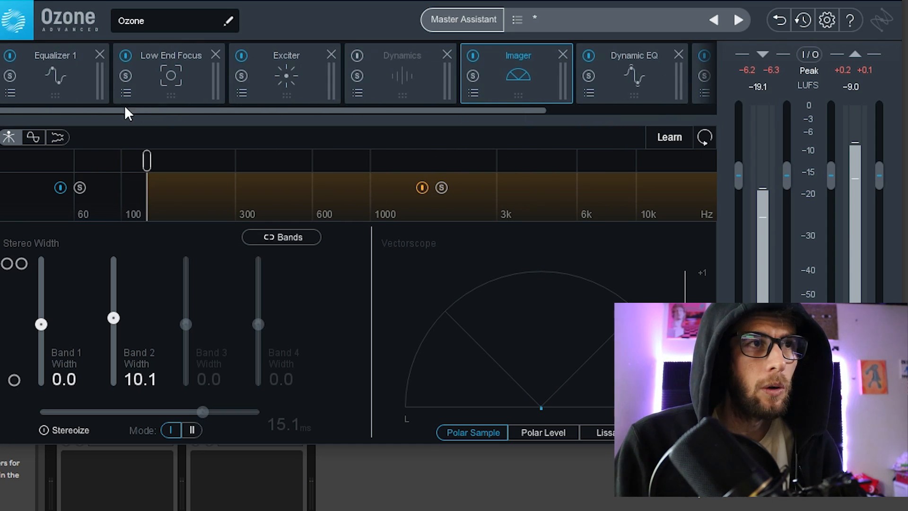
left_click(151, 61)
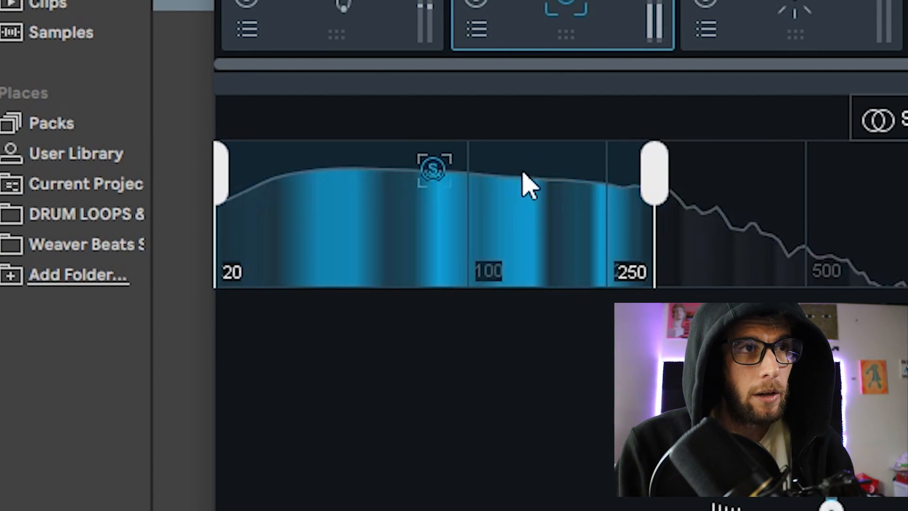
left_click_drag(658, 168, 530, 161)
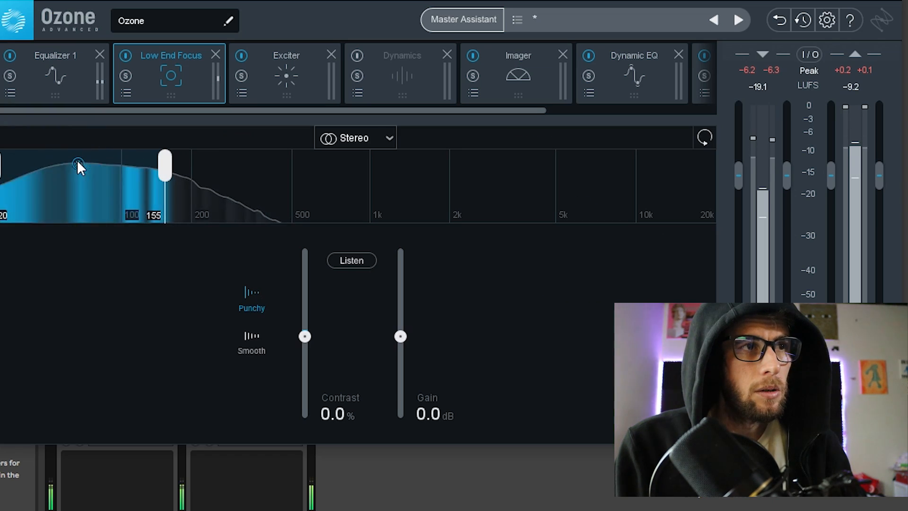
left_click(371, 169)
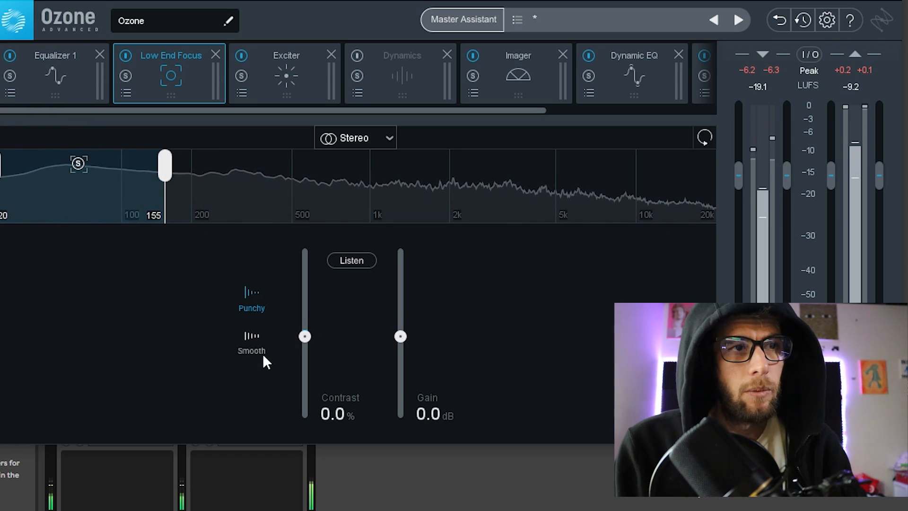
key("space")
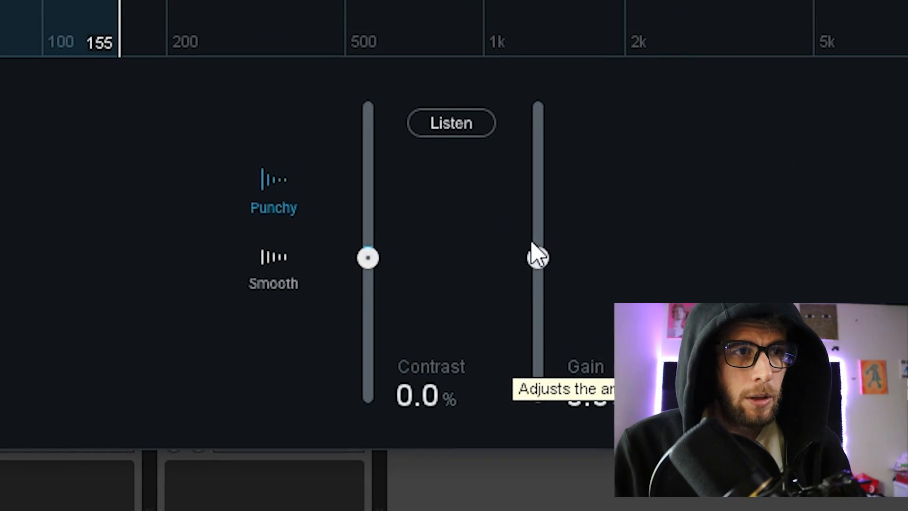
Switch Low End Focus to Smooth mode, with the contrast at 15.4% and the gain at 1.3 dB
left_click_drag(532, 242, 535, 233)
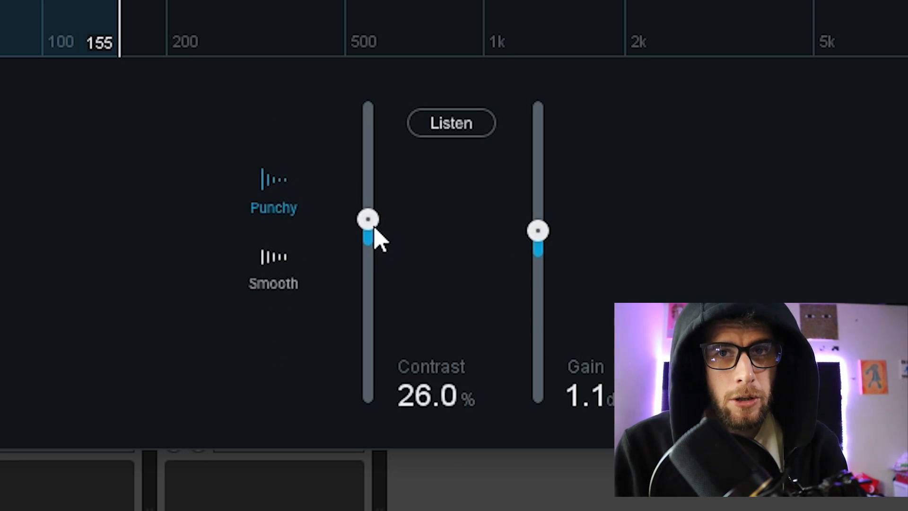
mouse_move(369, 228)
left_mouse_down()
mouse_move(368, 215)
mouse_move(369, 244)
left_mouse_up()
left_click(265, 272)
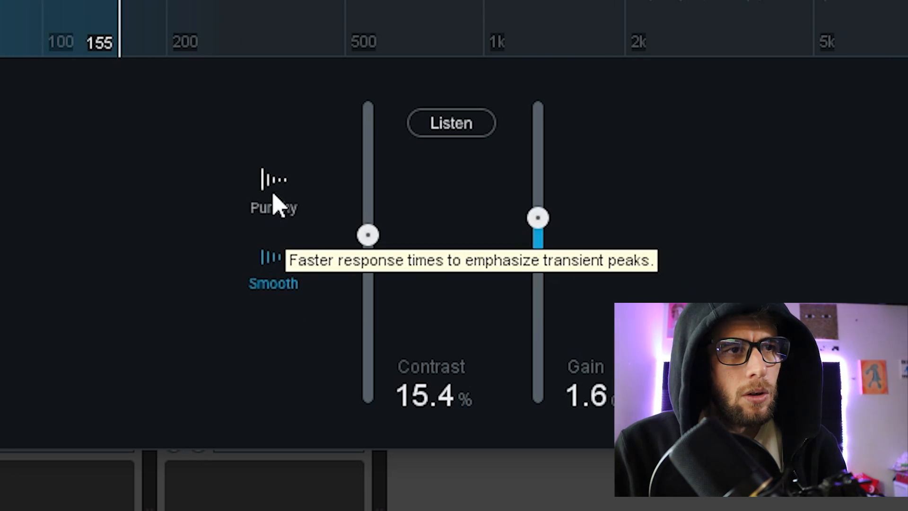
left_click_drag(539, 219, 543, 226)
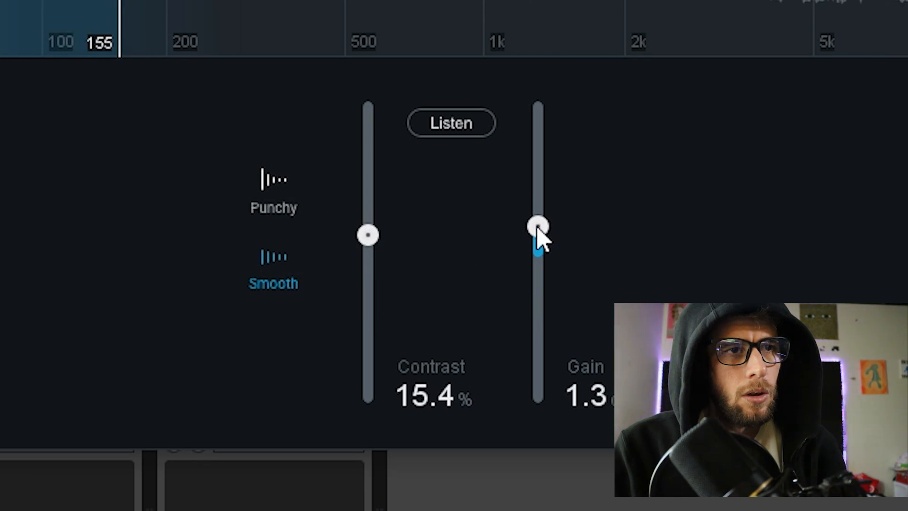
Raise the Low End Focus contrast to 24.0% and lower its gain to 0.8 dB during playback
left_click_drag(368, 244, 372, 217)
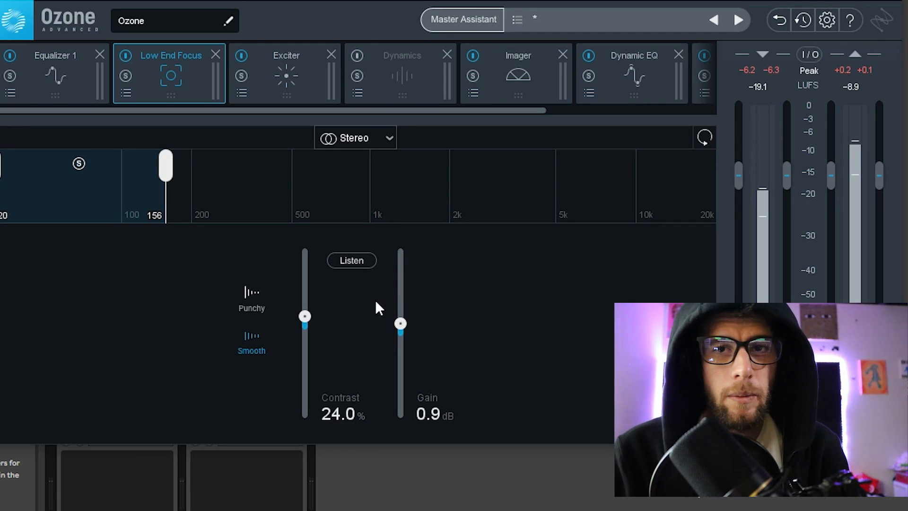
key("space")
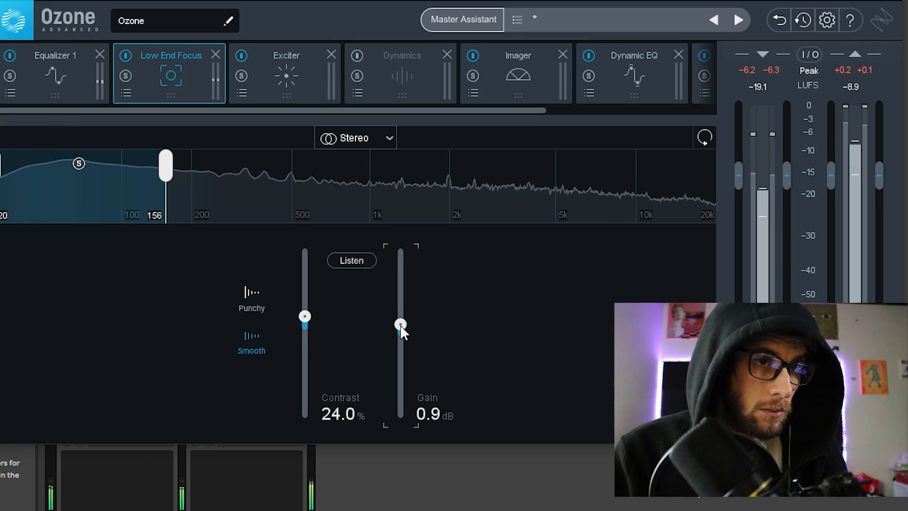
left_click_drag(400, 324, 398, 326)
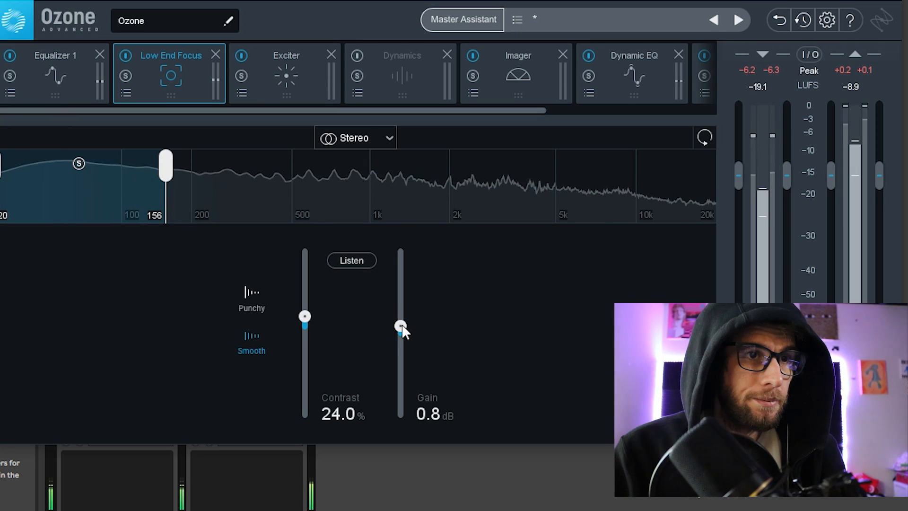
left_click(305, 316)
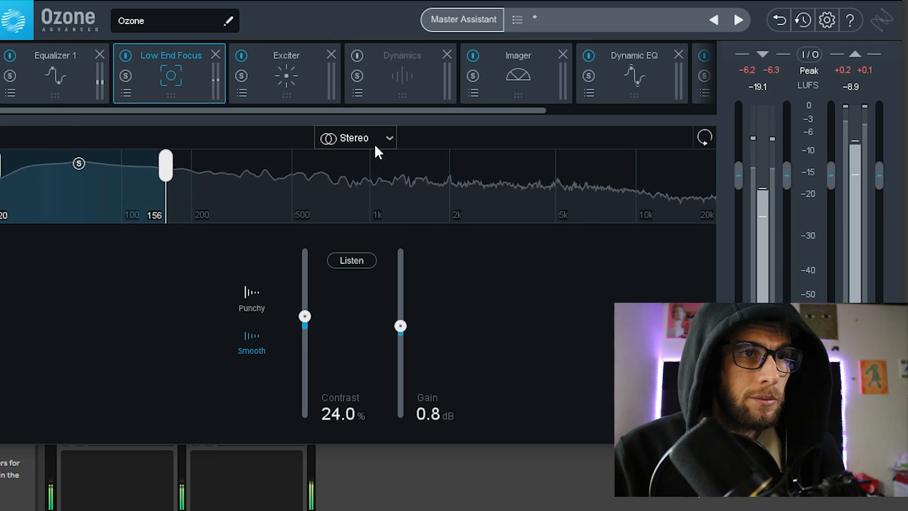
Try to add Master Rebalance to the module chain, and remove the Dynamics module
scroll(640, 76, "down", 5)
left_click(640, 74)
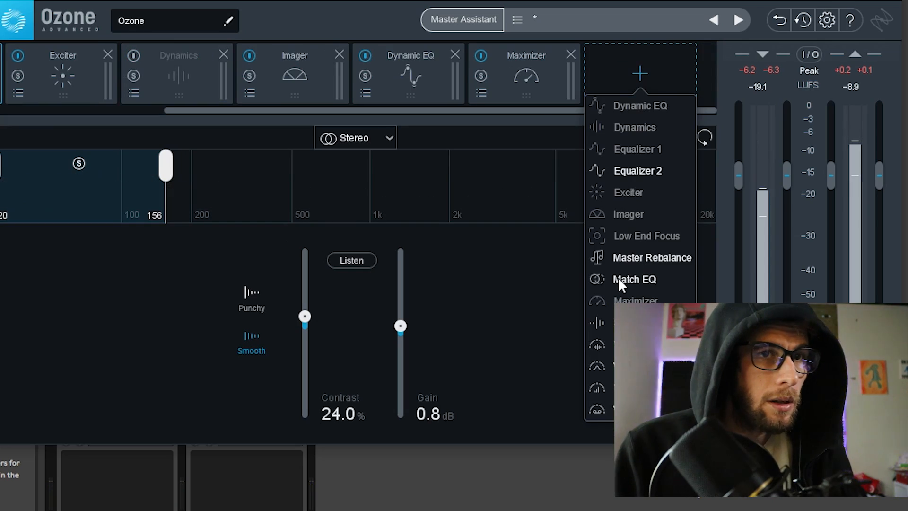
left_click(618, 265)
left_click_drag(526, 81, 147, 90)
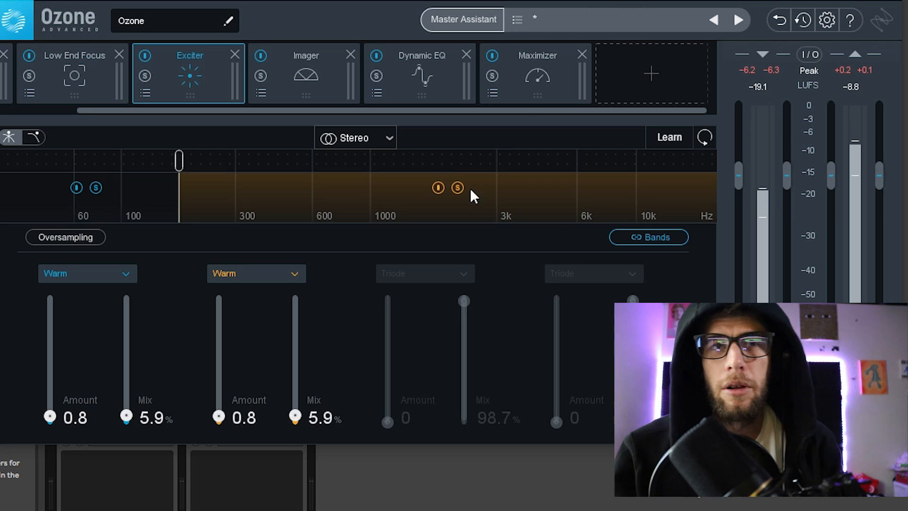
left_click_drag(508, 113, 265, 112)
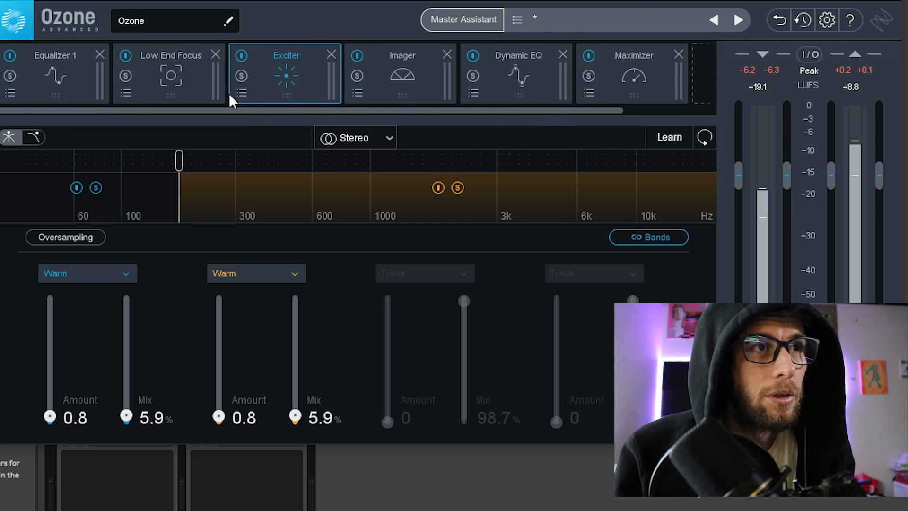
Replace Low End Focus with Master Rebalance, focus it on Bass and raise the gain to 2.9 dB during playback
left_click(198, 69)
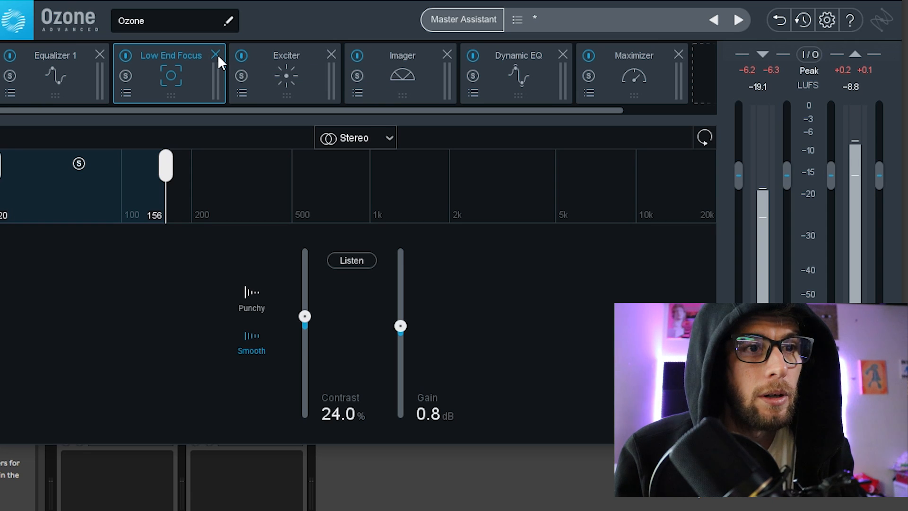
left_click(216, 55)
left_click(264, 84)
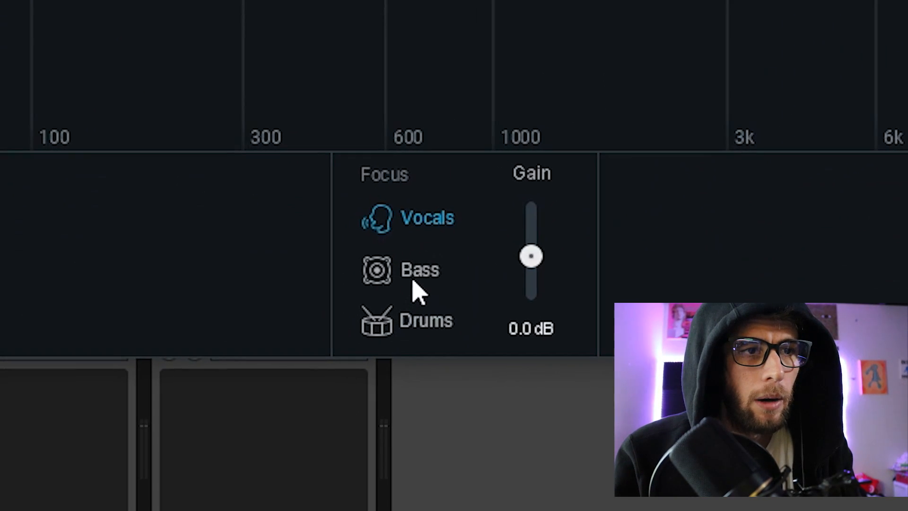
left_click(329, 399)
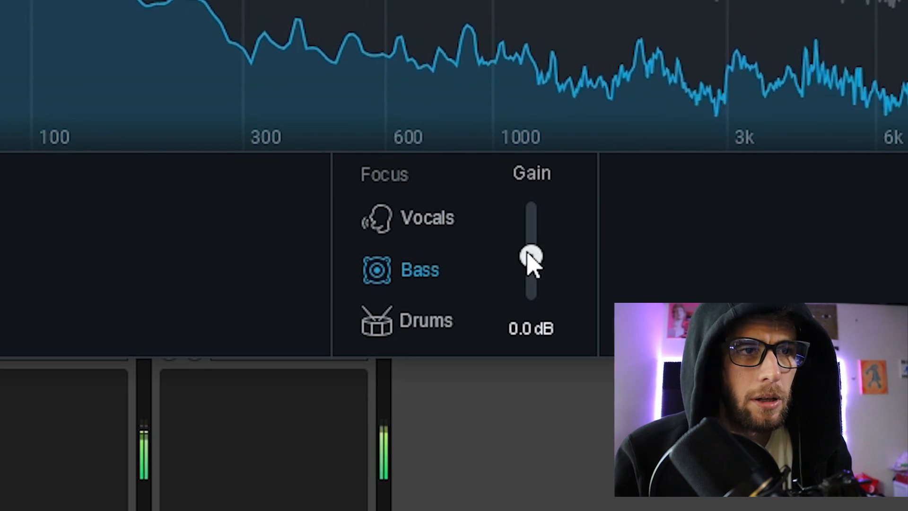
mouse_move(528, 252)
left_mouse_down()
mouse_move(531, 227)
mouse_move(533, 242)
left_mouse_up()
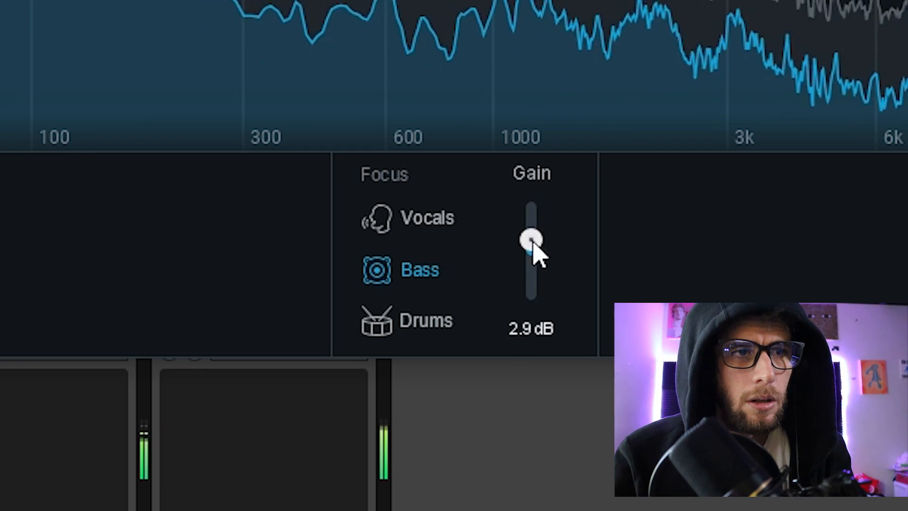
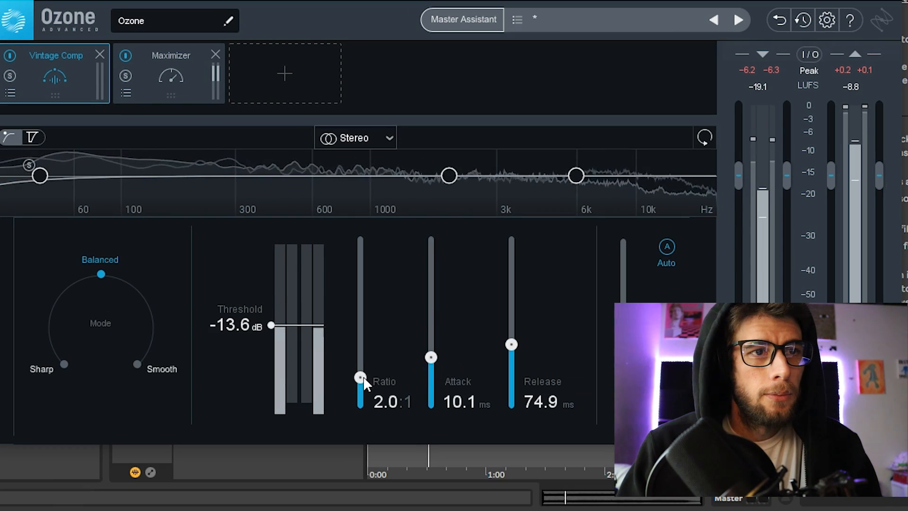
Set the Vintage Comp to a 1.5:1 ratio and -10.5 dB threshold, compare the Sharp and Smooth modes, and keep Smooth
left_click_drag(361, 377, 364, 387)
mouse_move(261, 316)
left_mouse_down()
mouse_move(257, 303)
mouse_move(253, 314)
left_mouse_up()
left_click(138, 364)
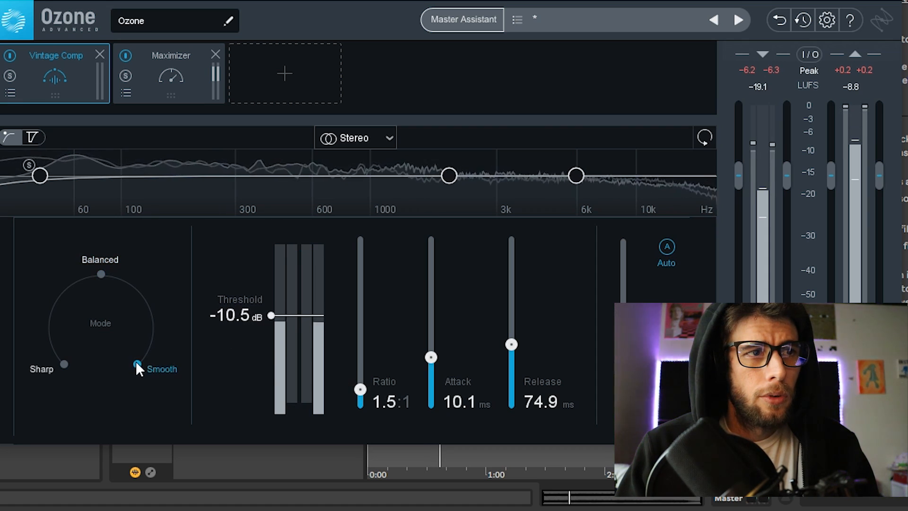
left_click(64, 365)
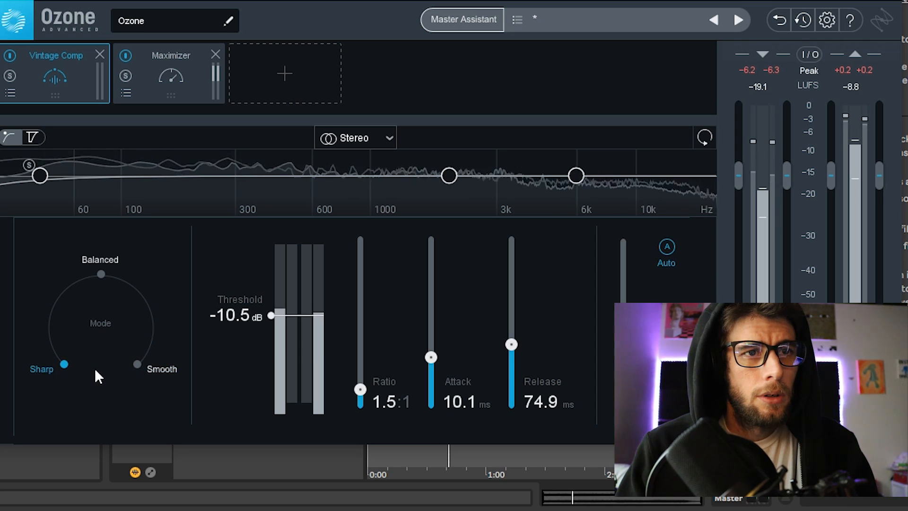
left_click(136, 362)
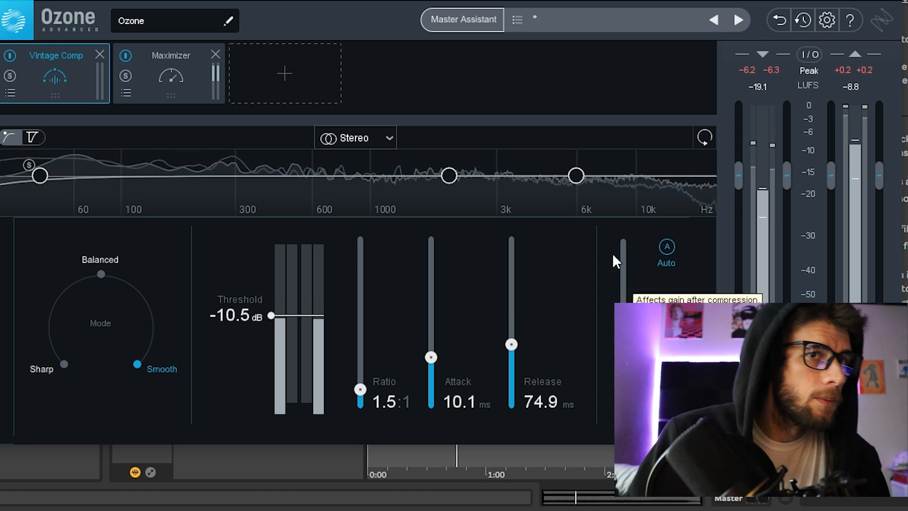
key("space")
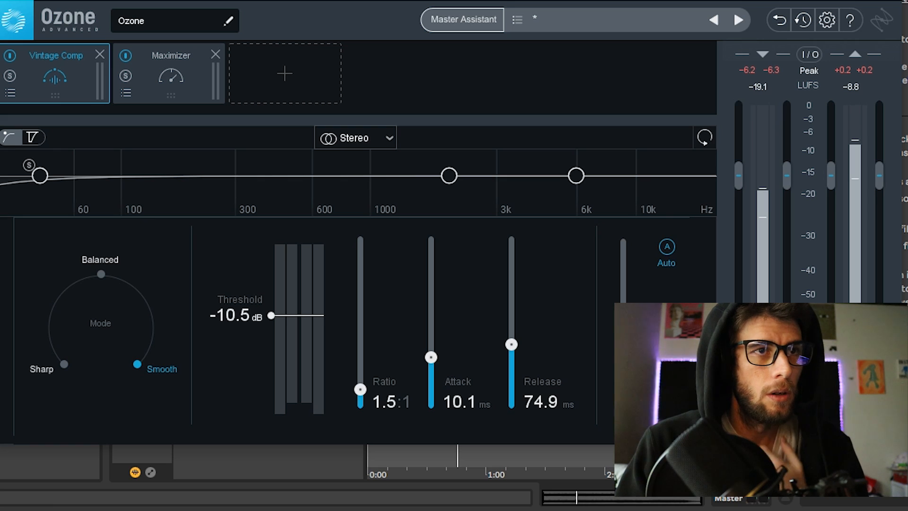
Add a Vintage EQ module during playback and place it between Vintage Comp and Maximizer
key("space")
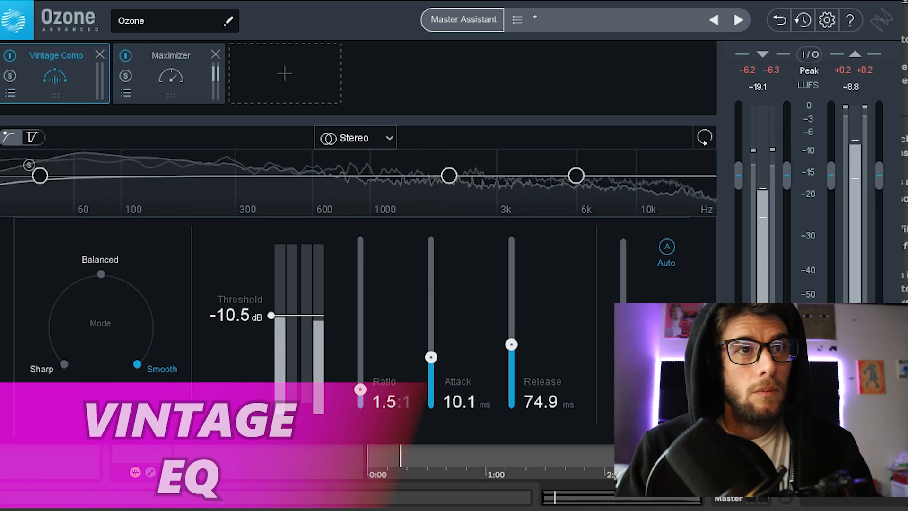
left_click(285, 73)
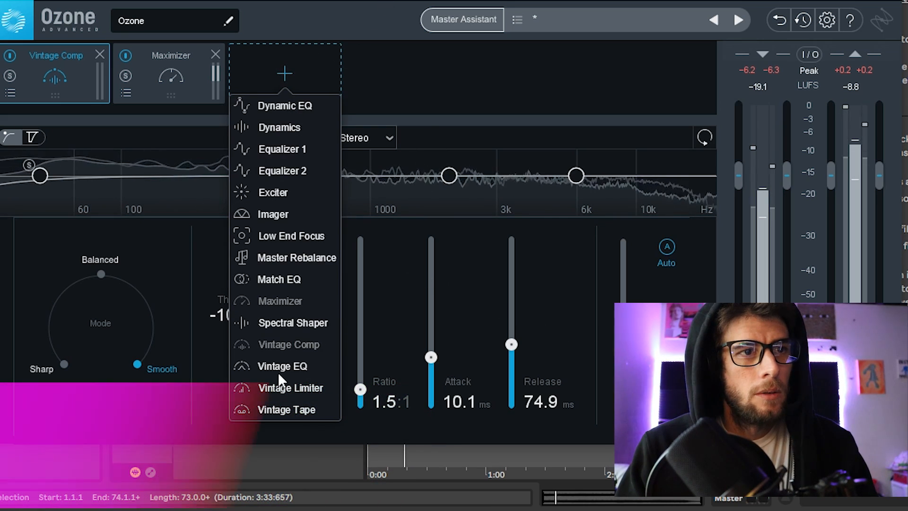
left_click(282, 367)
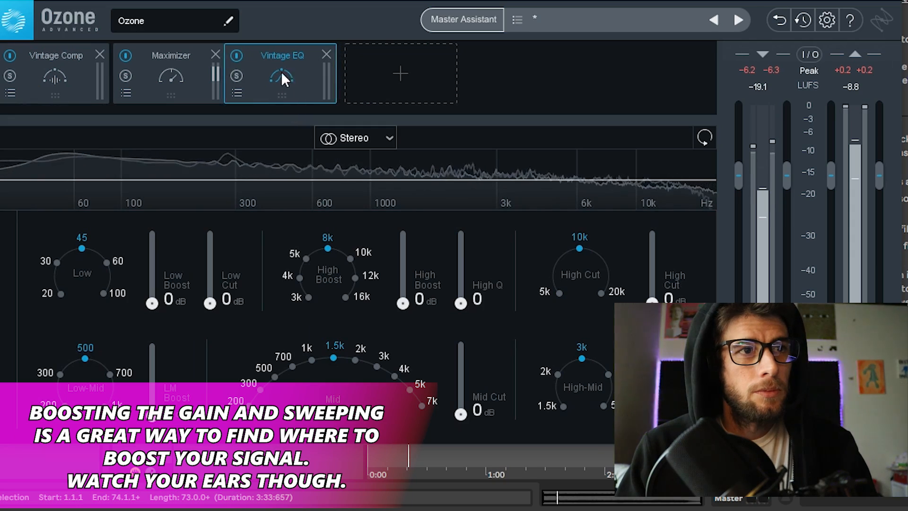
left_click_drag(281, 72, 174, 72)
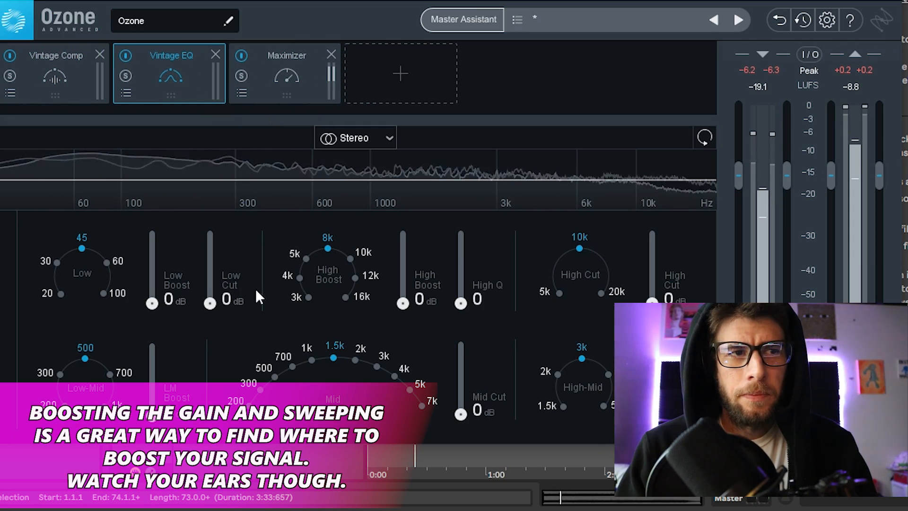
Audition a strong Low Boost at 45, 30 and 20 Hz in the Vintage EQ, then keep 20 Hz with 0.2 dB
left_click_drag(152, 303, 160, 253)
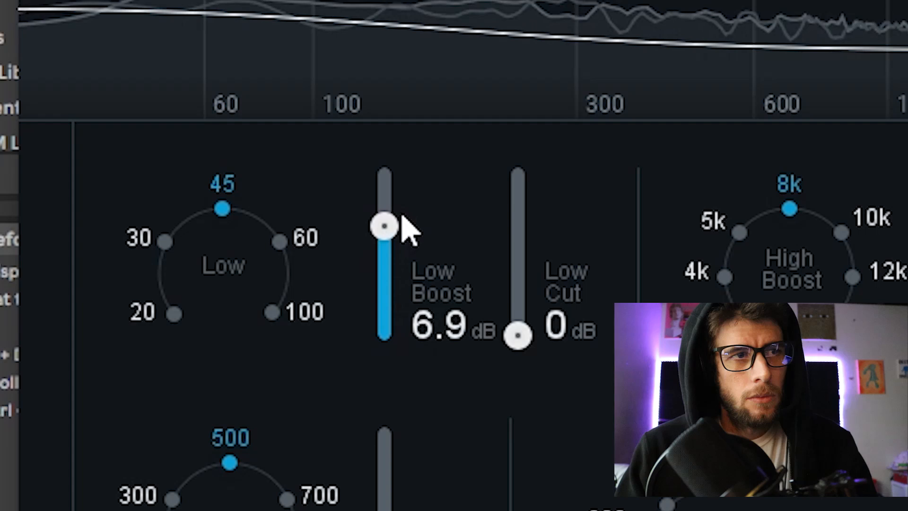
left_click_drag(406, 228, 400, 234)
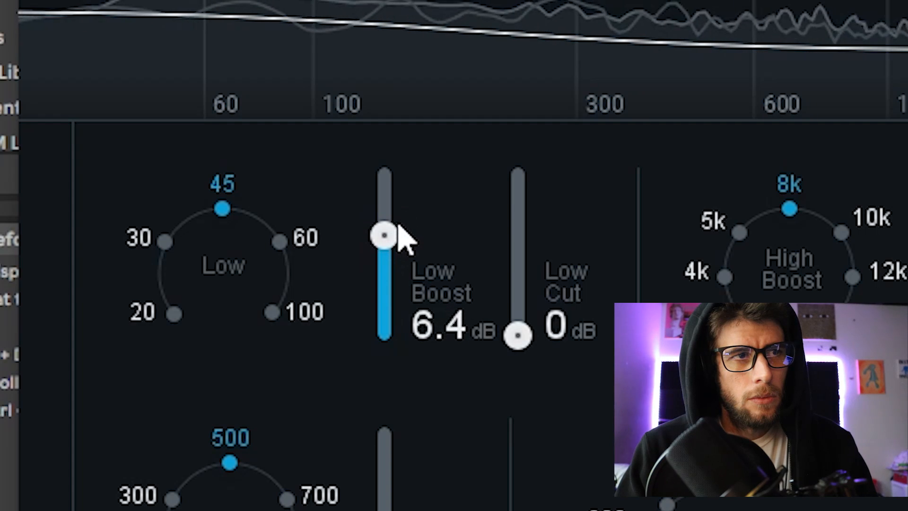
left_click(163, 242)
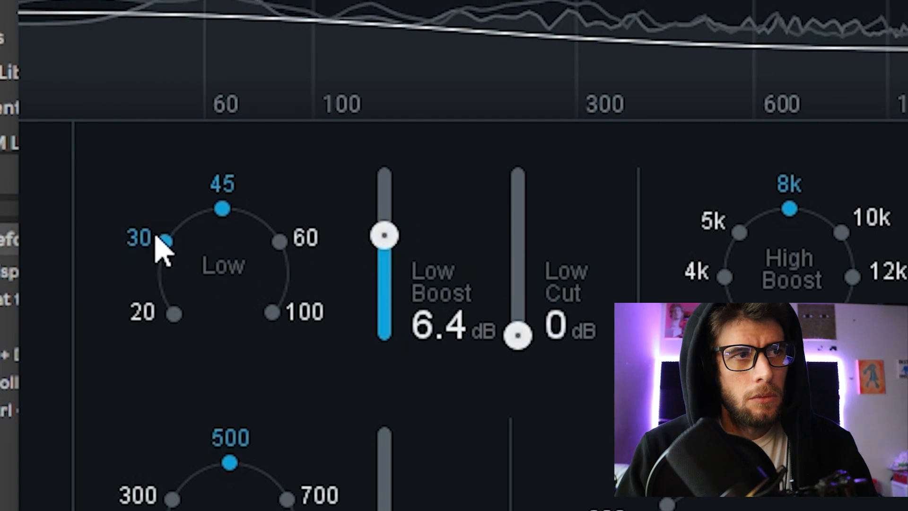
left_click(173, 314)
left_click_drag(389, 267, 373, 321)
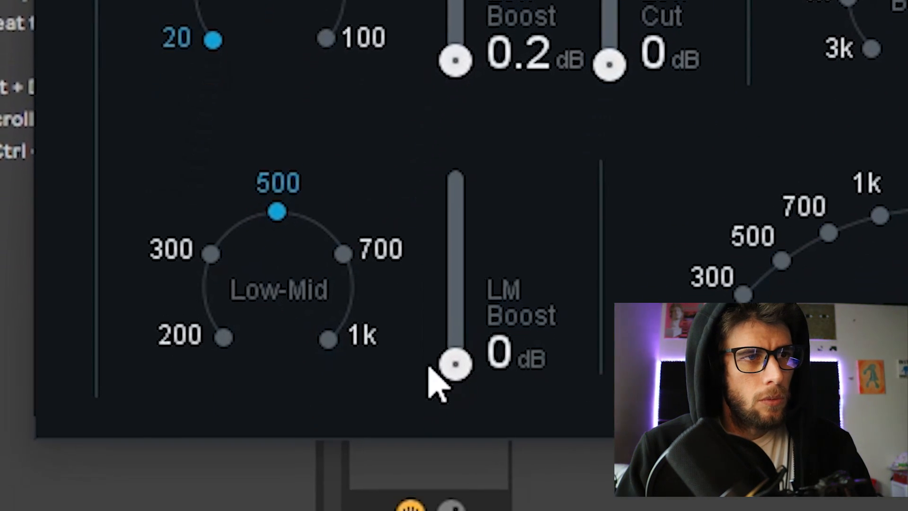
Audition a 5.3 dB Low-Mid boost at 700 Hz and 1k, keep 1k at 0.6 dB, and stop playback
left_click_drag(420, 475, 428, 385)
left_click(316, 374)
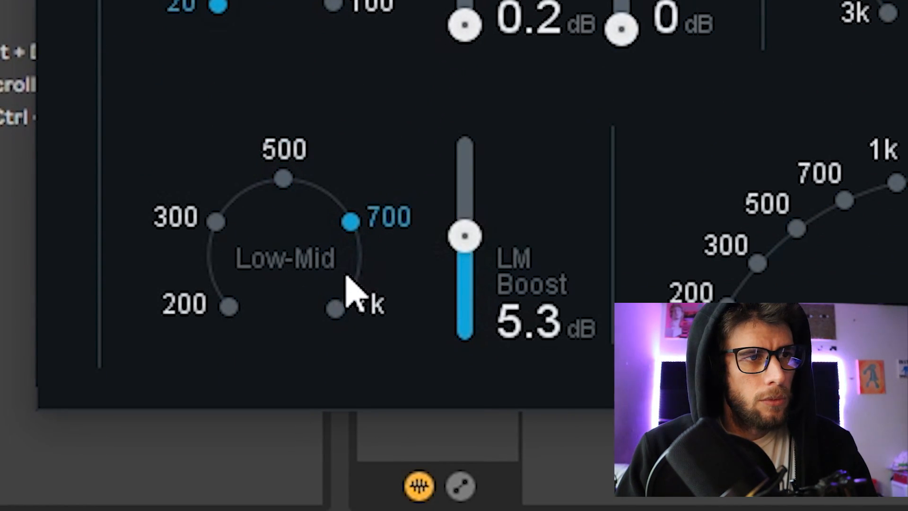
left_click(337, 308)
left_click_drag(473, 239, 464, 320)
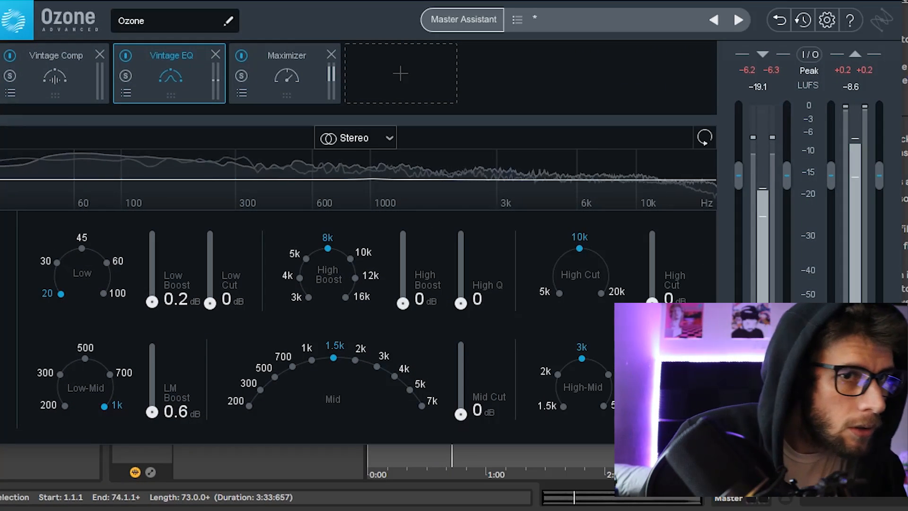
key("space")
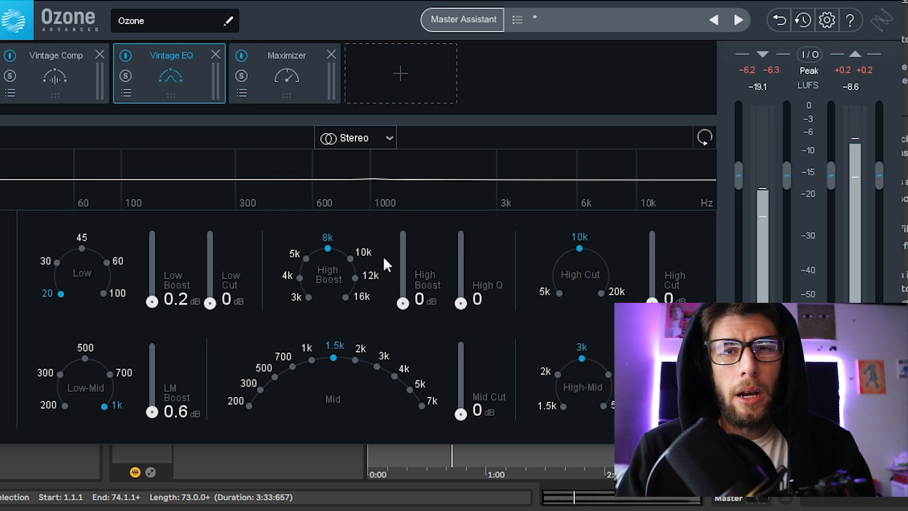
Sweep the High Boost frequency during playback with up to 5.3 dB of boost, and reduce the boost to 0.9 dB
key("space")
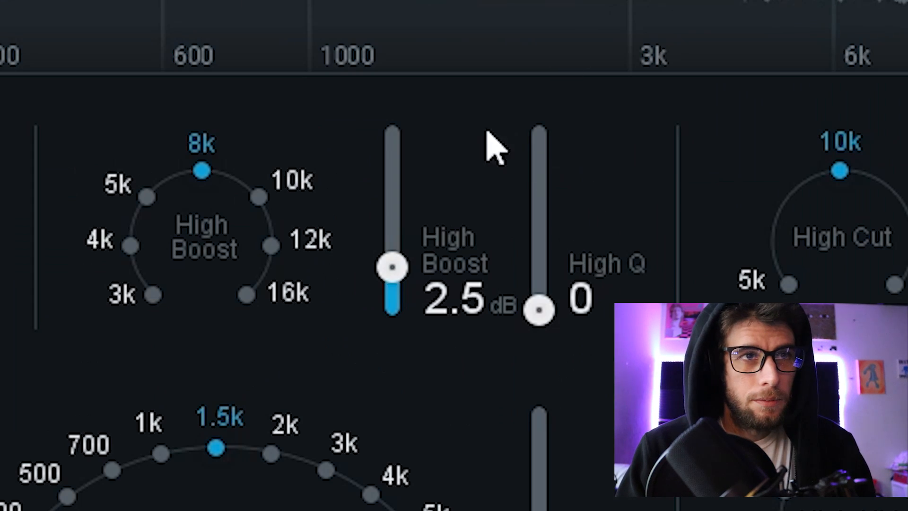
left_click(267, 244)
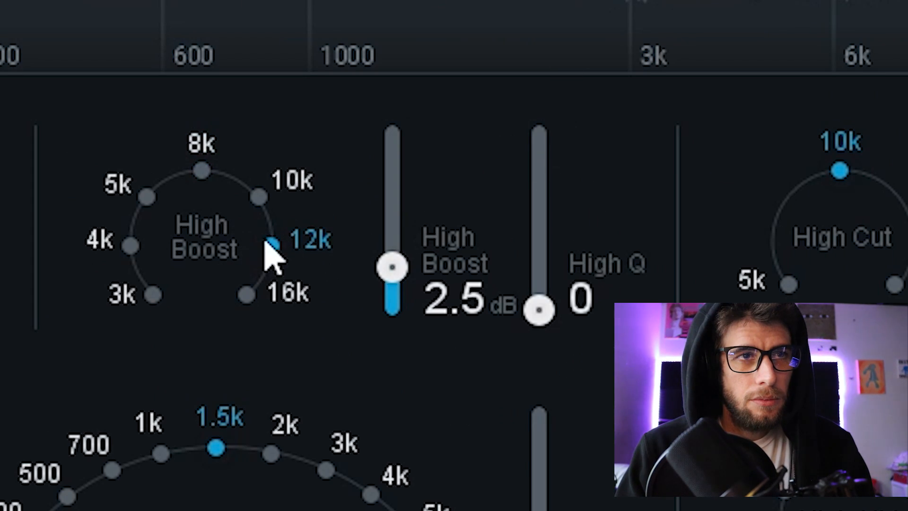
left_click(258, 197)
left_click_drag(393, 267, 396, 216)
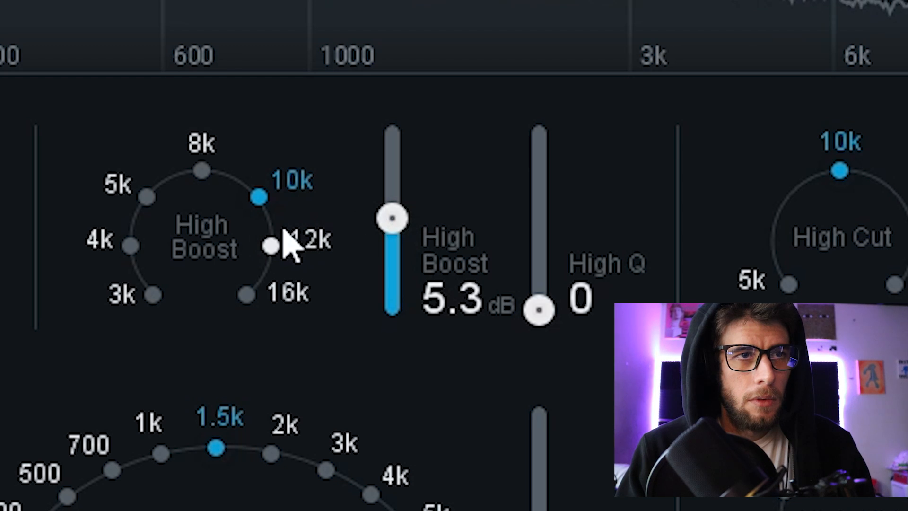
left_click(281, 262)
left_click(246, 296)
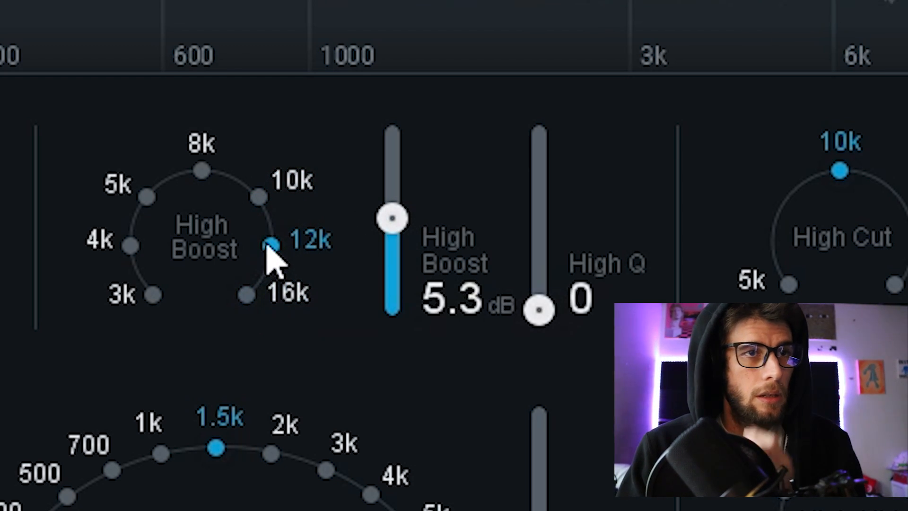
left_click_drag(380, 219, 398, 308)
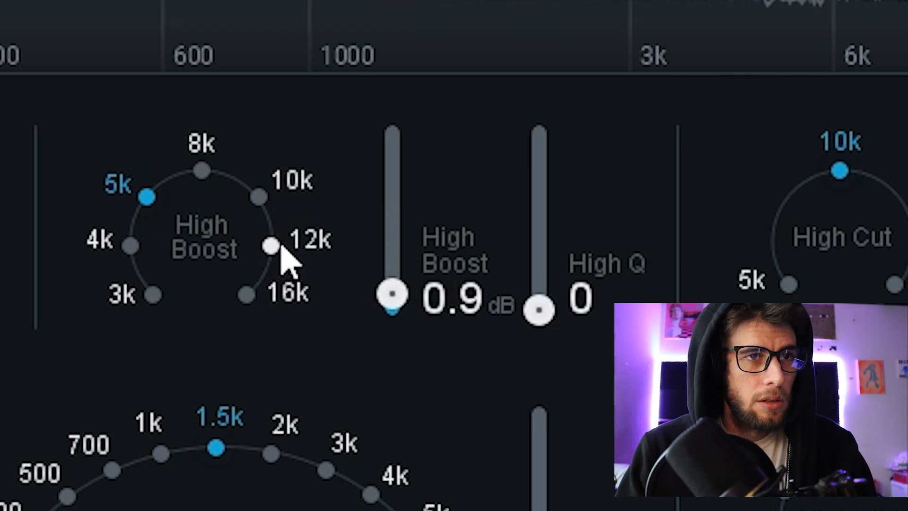
Compare the Vintage EQ's High Boost at 8k and 10k, keep 8k, and reduce the boost to 0.5 dB
left_click(202, 171)
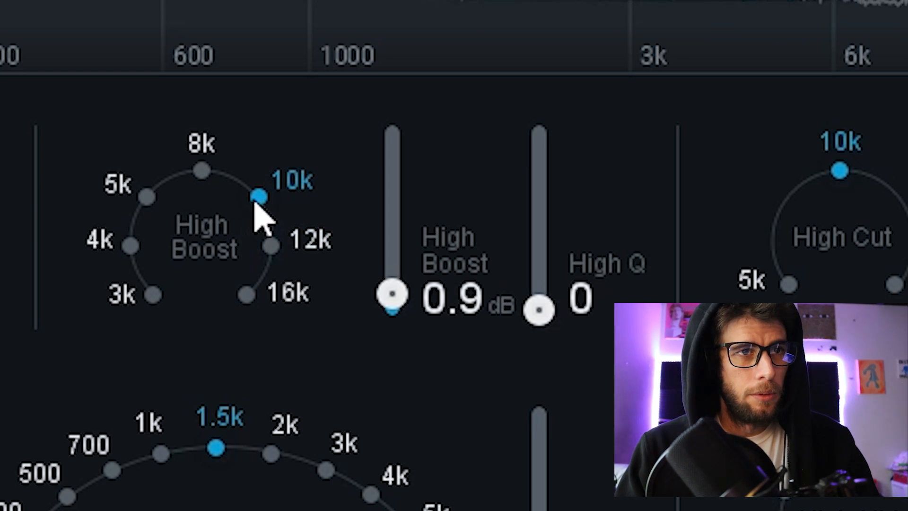
left_click(210, 189)
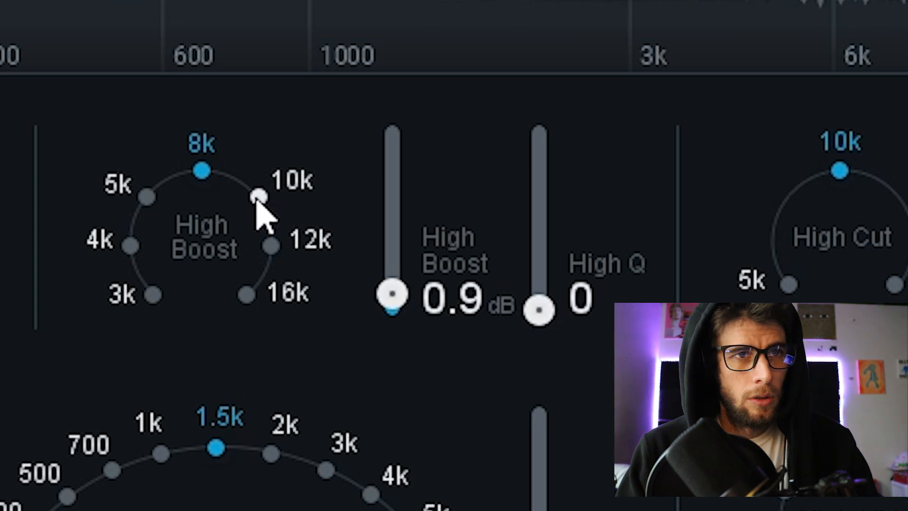
left_click_drag(405, 300, 395, 310)
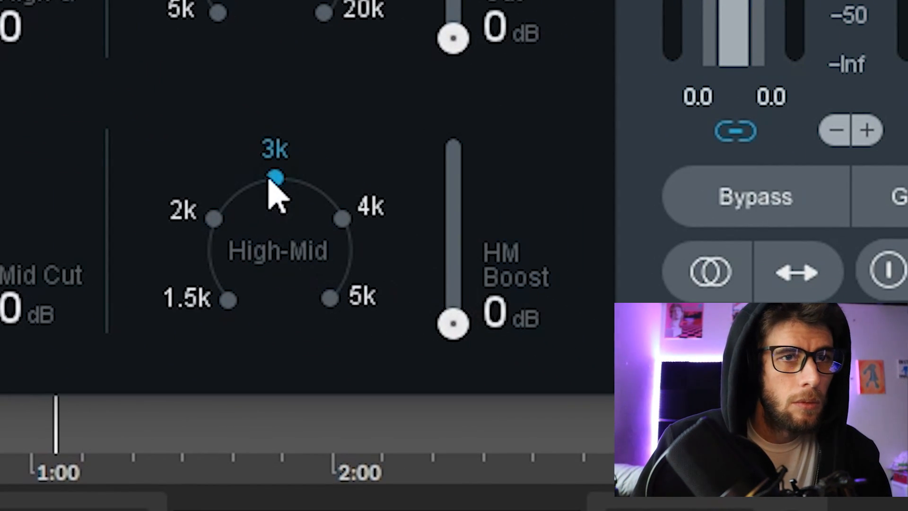
Audition a 4.9 dB High-Mid boost at 2k, 3k and 4k, keep 2k, and lower the boost substantially
left_click_drag(457, 318, 458, 236)
left_click(213, 219)
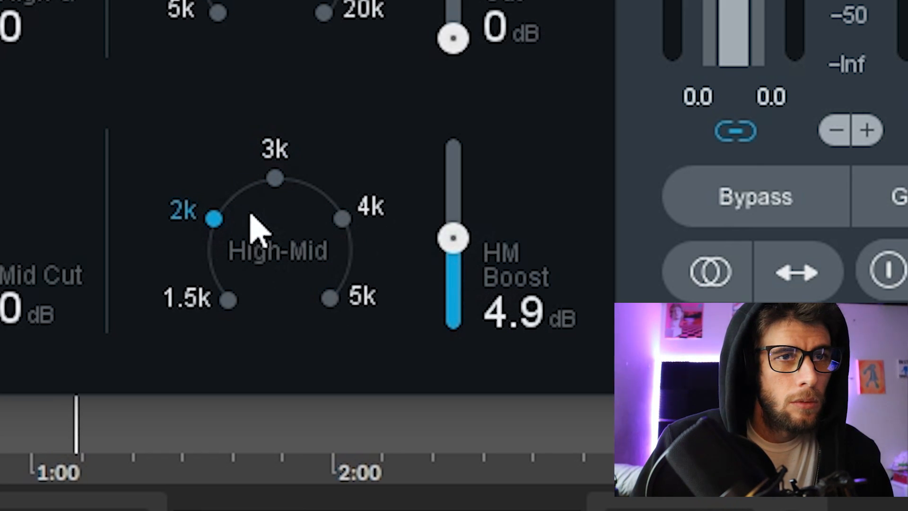
left_click(277, 182)
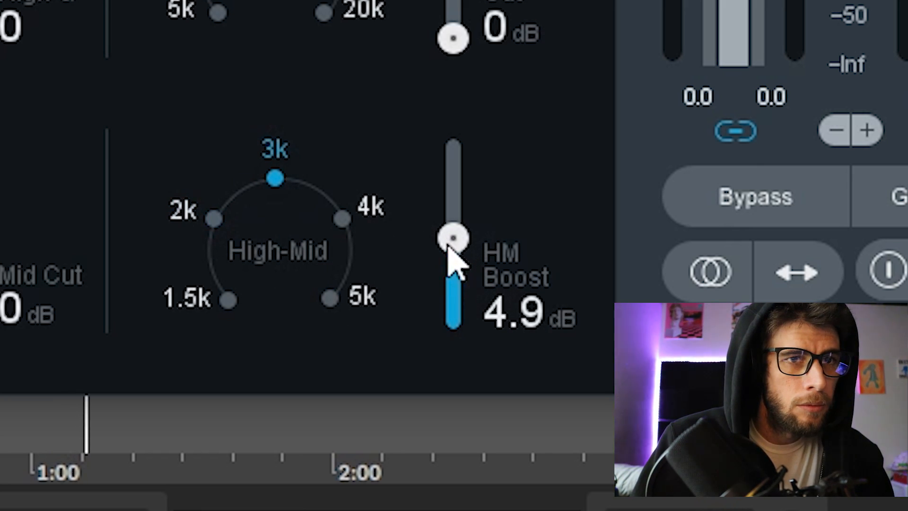
left_click(341, 219)
left_click(213, 219)
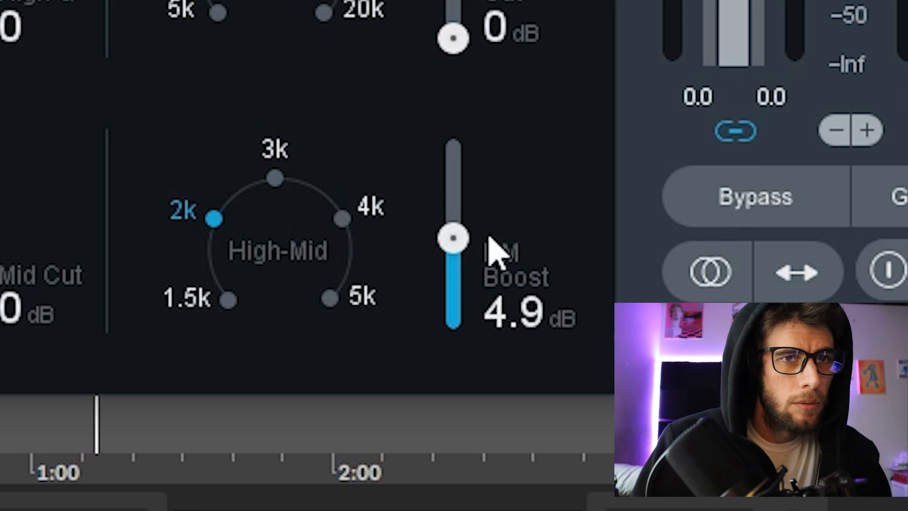
left_click_drag(458, 251, 450, 314)
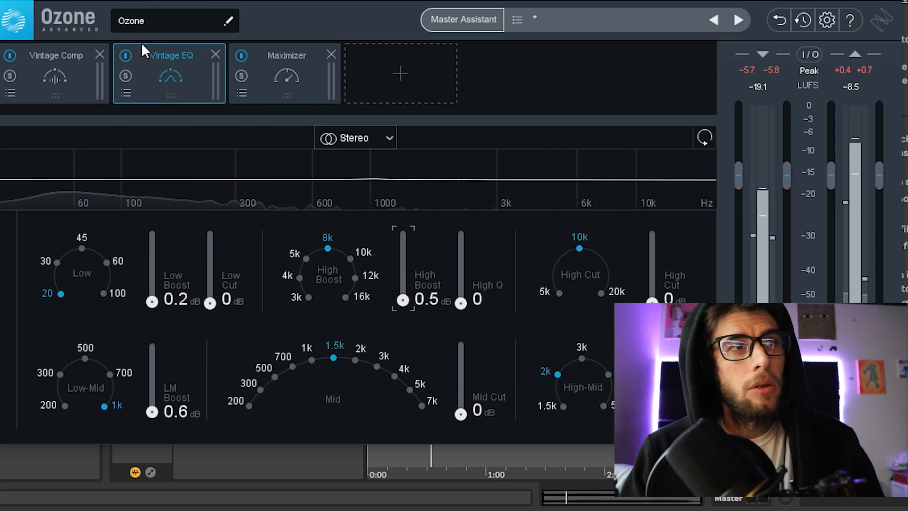
Compare the sound with Vintage EQ bypassed, re-enable it, and add a Vintage Tape module between Vintage EQ and Maximizer
left_click(126, 56)
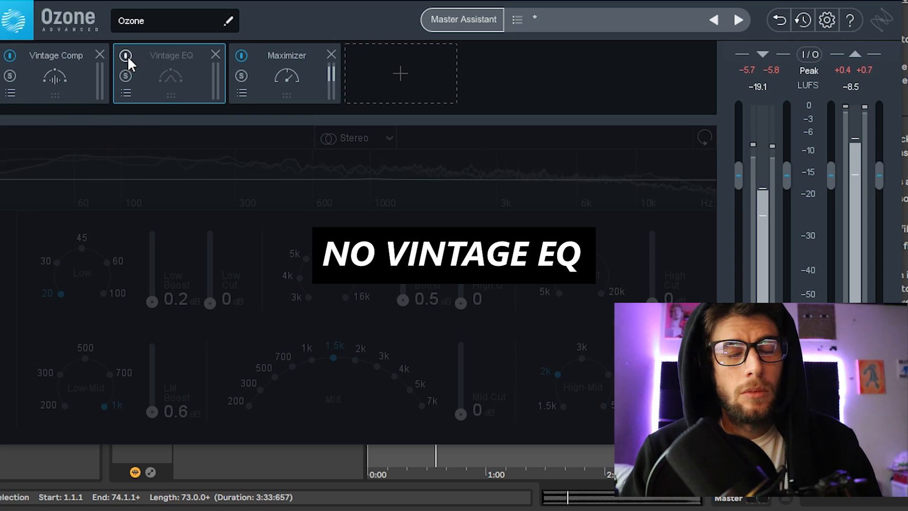
left_click(128, 56)
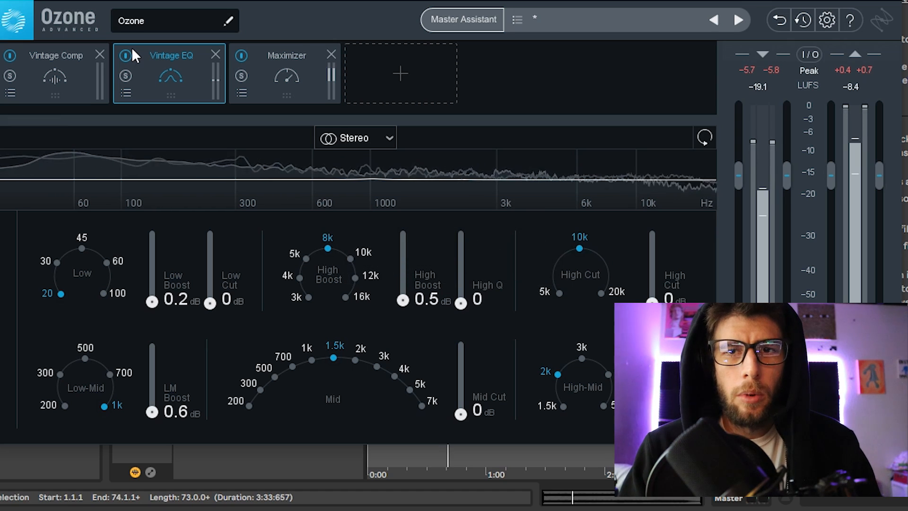
left_click(393, 73)
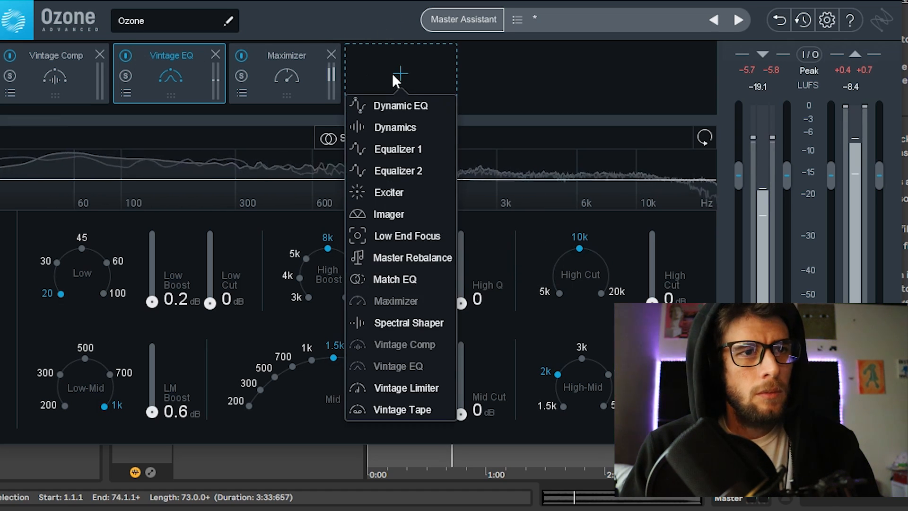
left_click(440, 466)
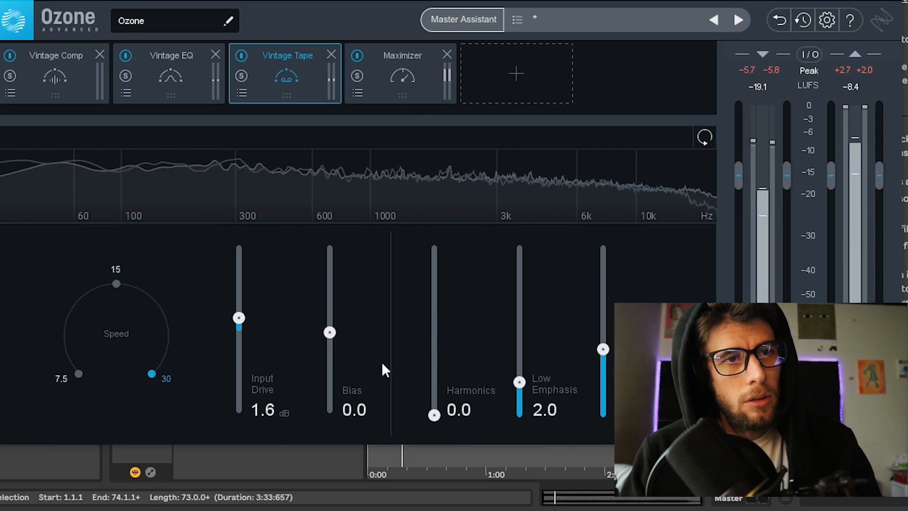
Tune the Vintage Tape during playback to 1.0 dB Input Drive, 0.0 Bias and 0.4 Harmonics
left_click_drag(438, 388, 435, 403)
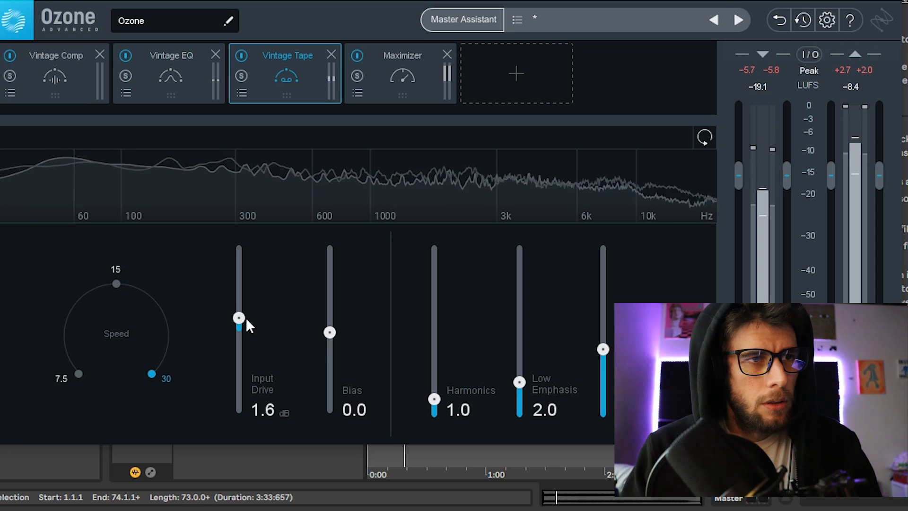
left_click_drag(244, 318, 243, 321)
left_click_drag(330, 307, 331, 331)
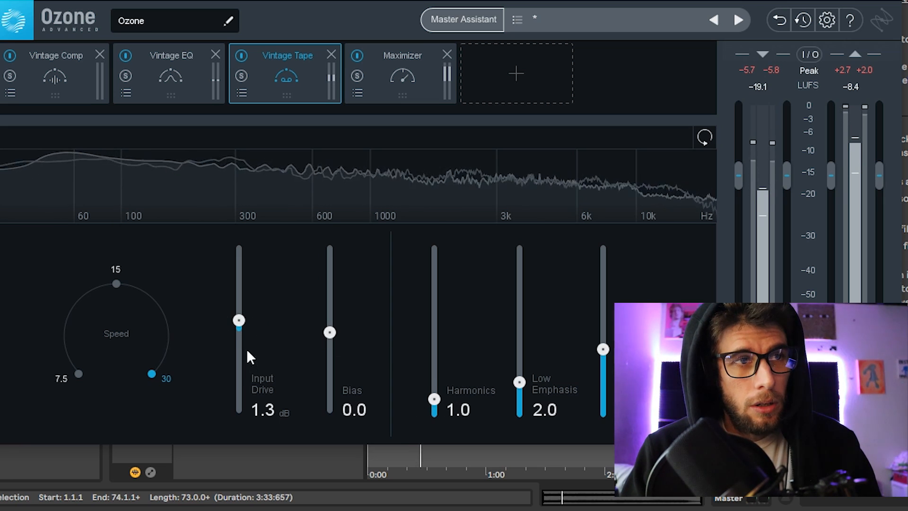
left_click_drag(238, 322, 238, 324)
scroll(445, 408, "down", 1)
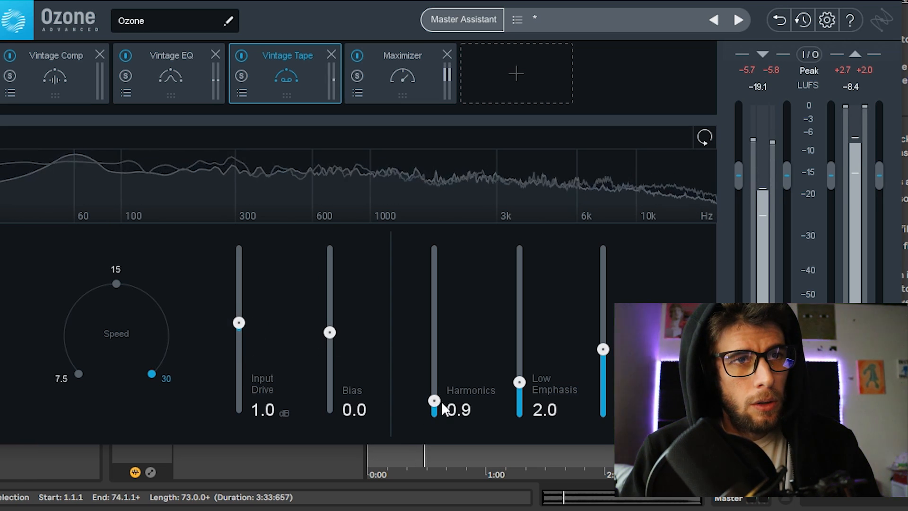
scroll(437, 406, "down", 3)
scroll(435, 410, "down", 2)
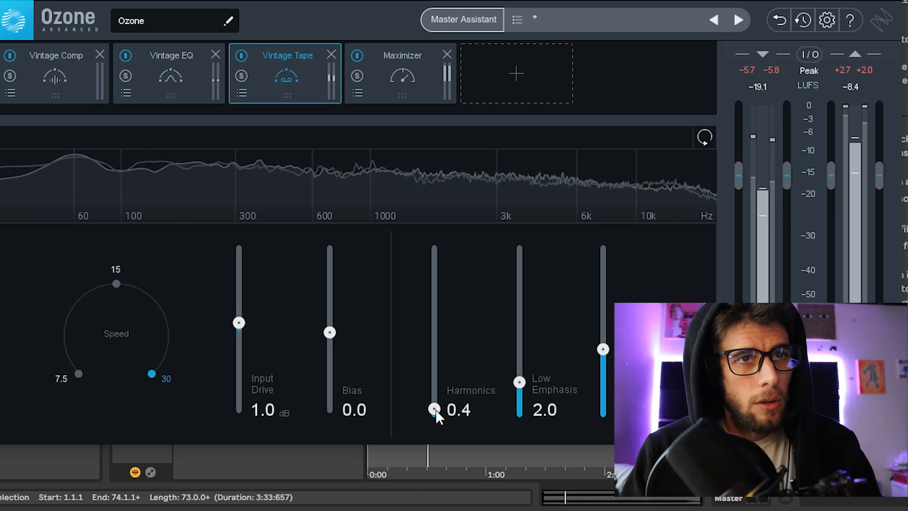
Push the Vintage Tape's Harmonics to 10.0 and raise its Input Drive strongly to hear the exaggerated saturation
left_click_drag(435, 410, 436, 250)
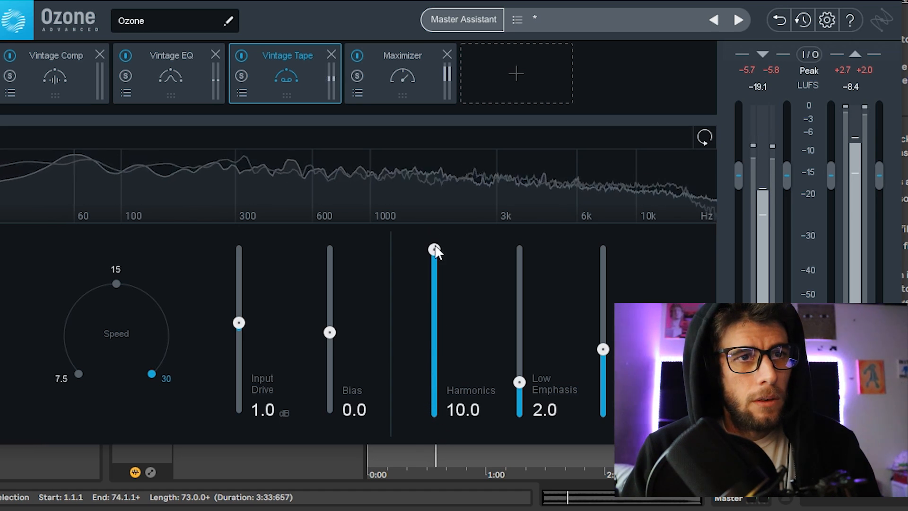
left_click_drag(239, 323, 244, 263)
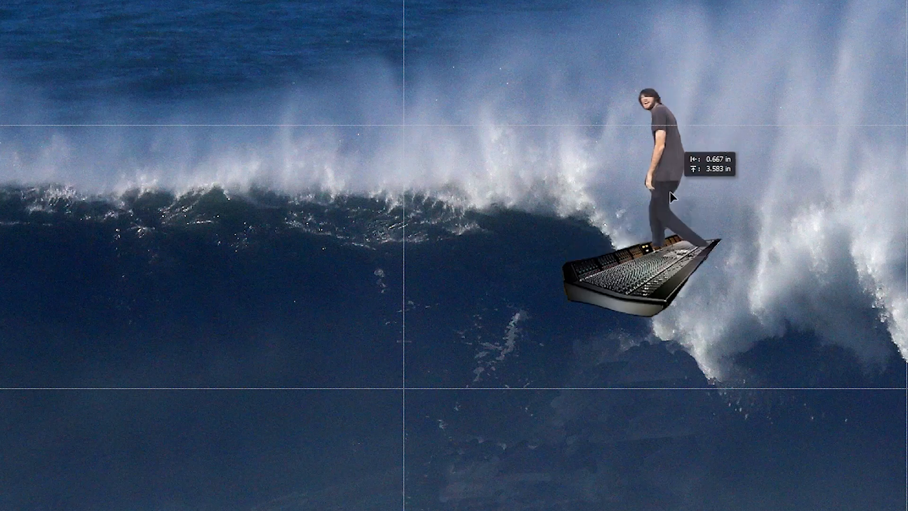
left_click_drag(667, 191, 1, 327)
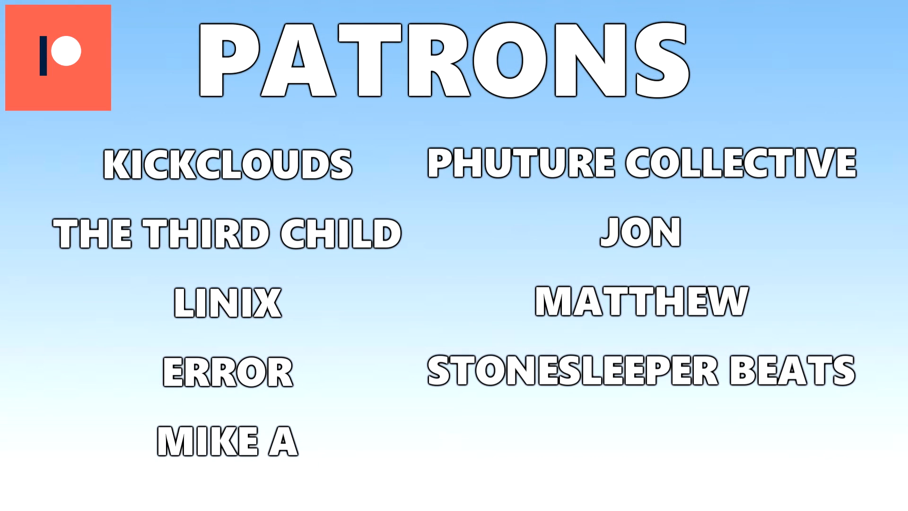